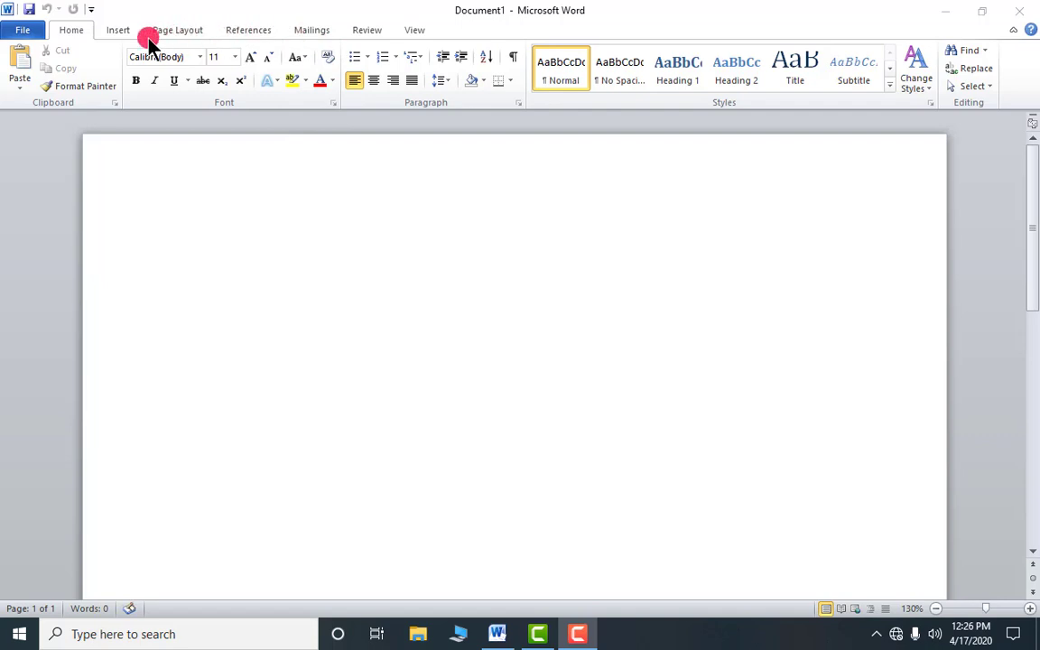
Fill the blank document with sample paragraphs by entering =rand() in the page body.
left_click(216, 217)
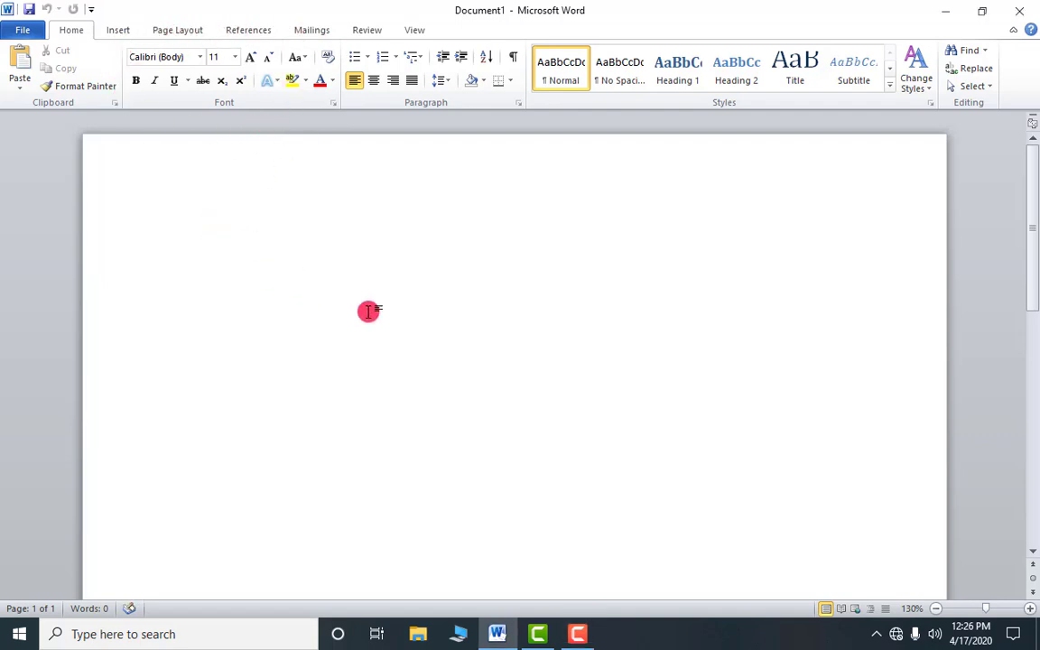
type("=rand")
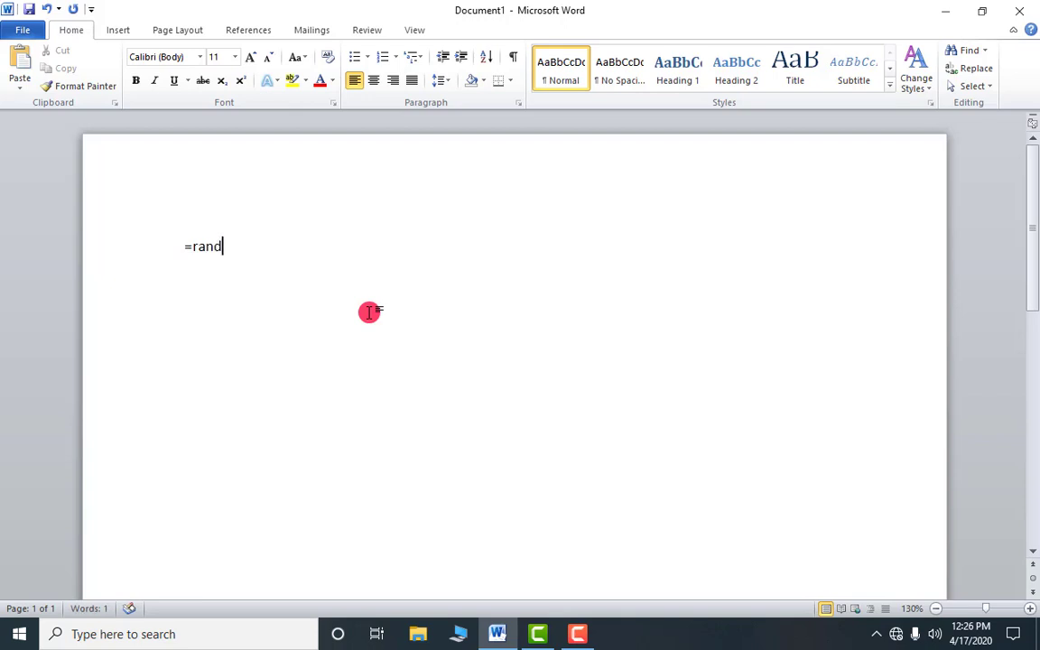
type("()")
key("Return")
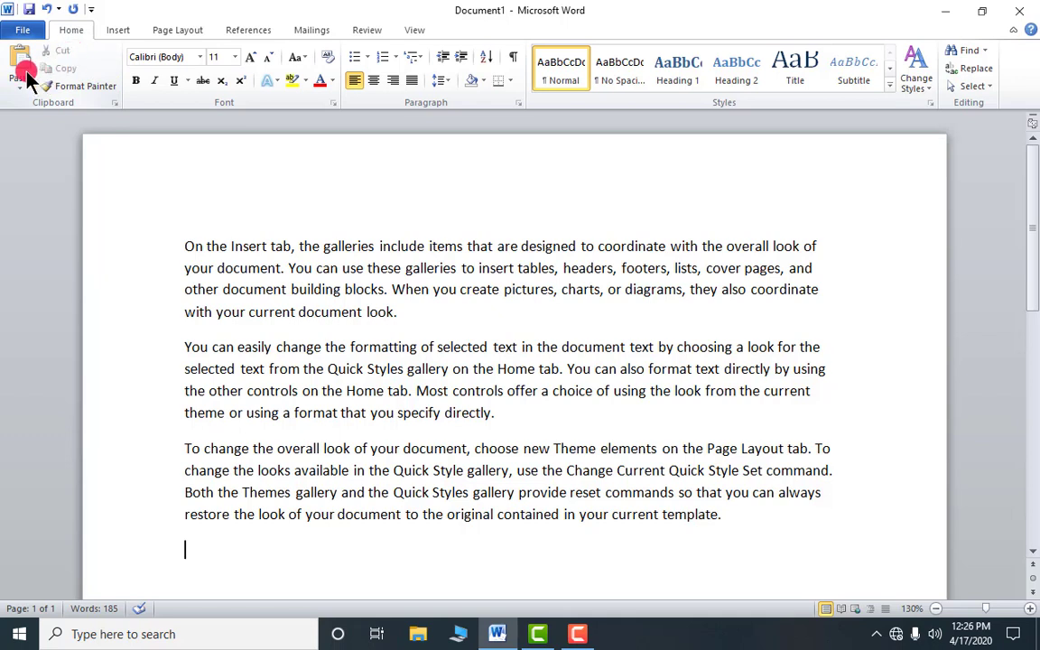
Select all three sample paragraphs and set their font to Lato.
left_click(84, 85)
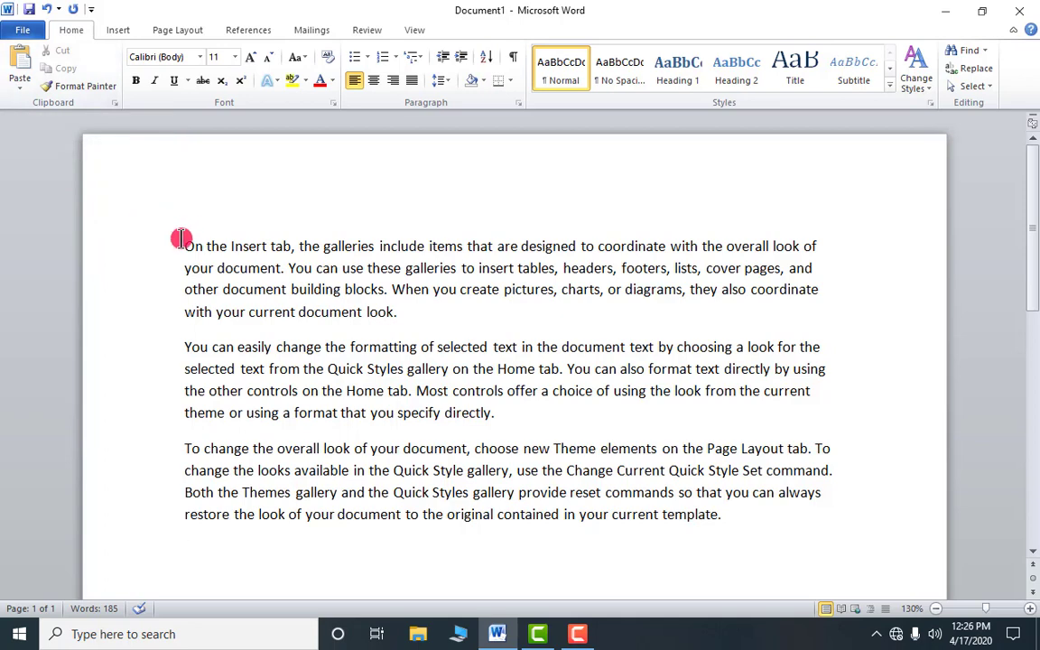
left_click_drag(182, 240, 736, 513)
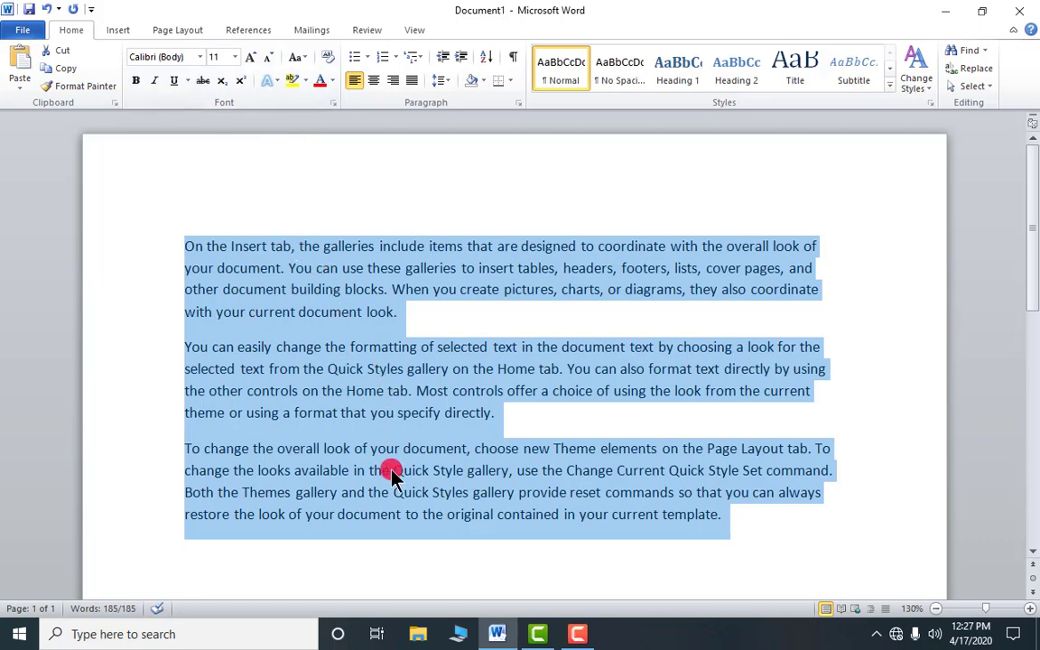
left_click(201, 57)
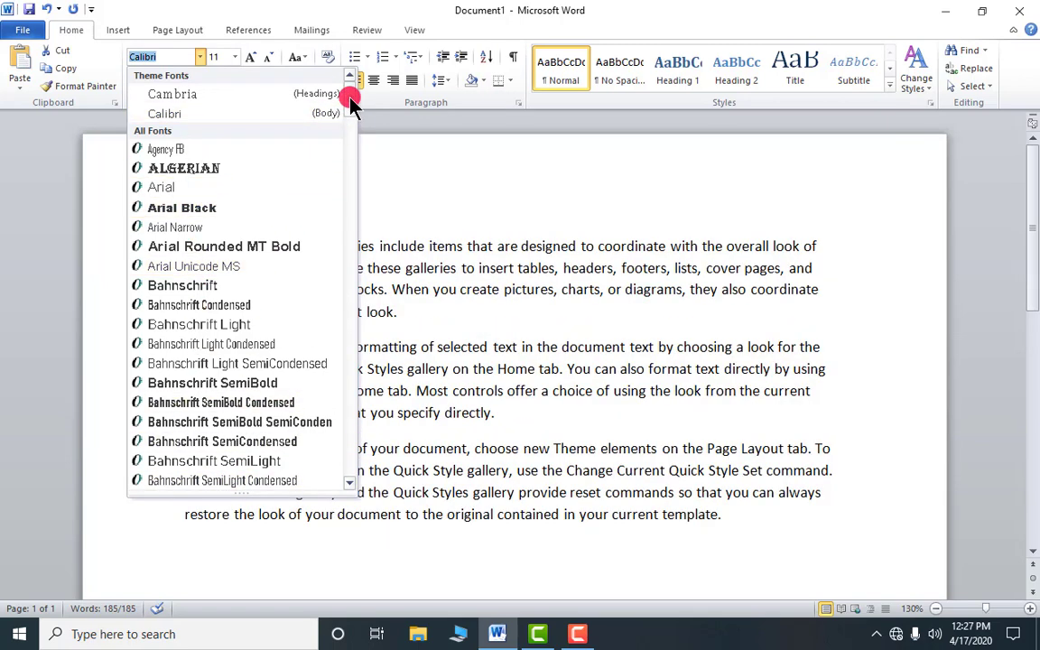
left_click_drag(348, 93, 349, 265)
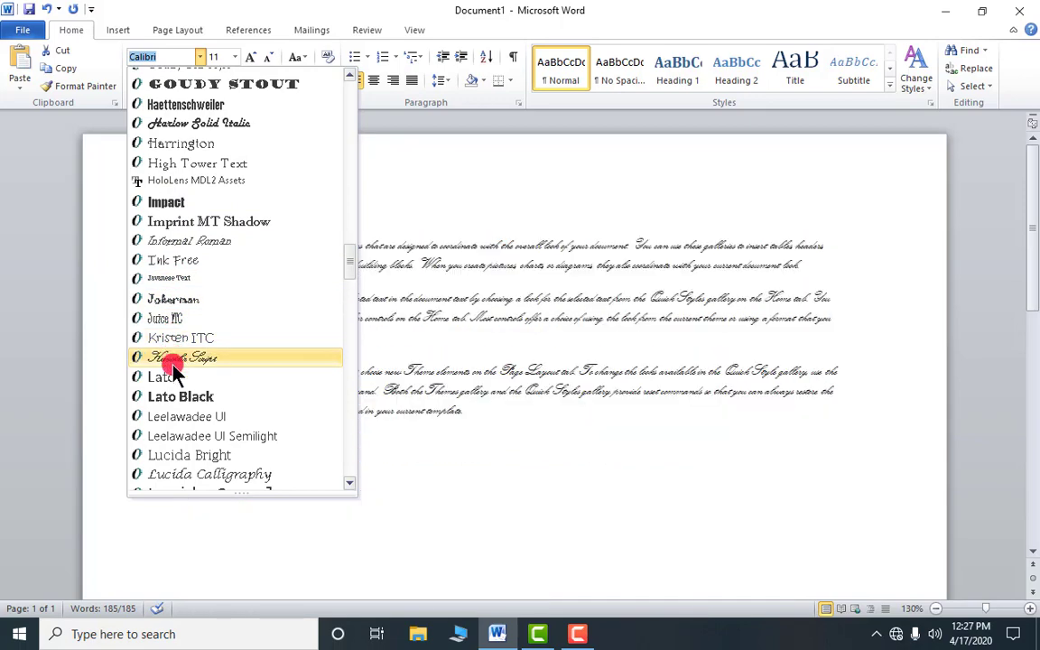
left_click(173, 379)
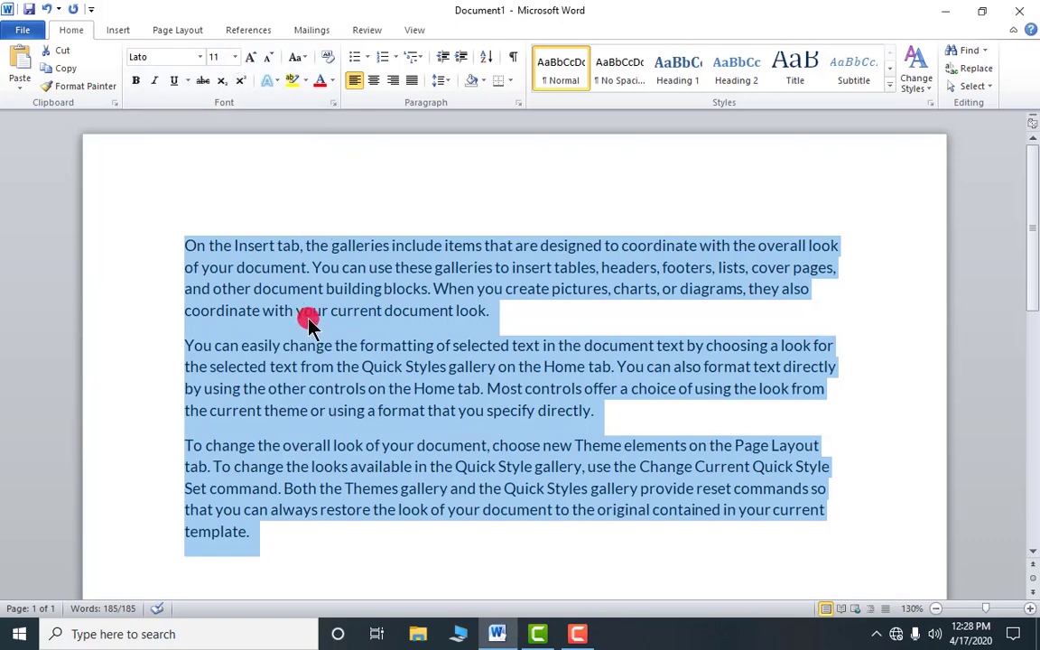
Set the selected paragraphs' font size to 14, and enlarge it in steps up to 48.
left_click(234, 58)
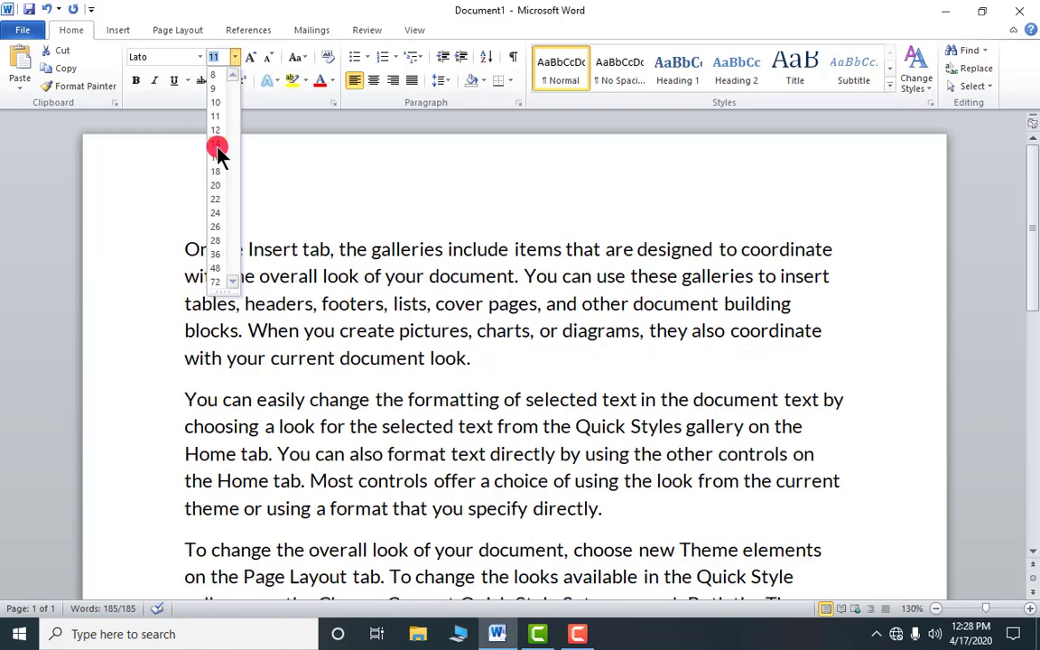
left_click(216, 144)
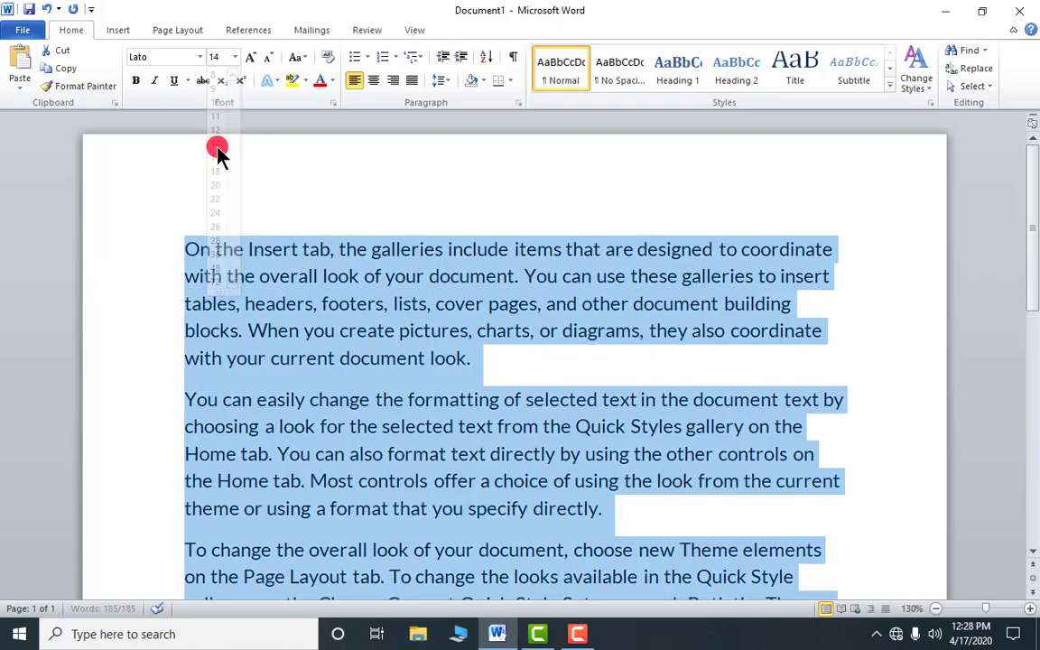
left_click(254, 57)
left_click(253, 58)
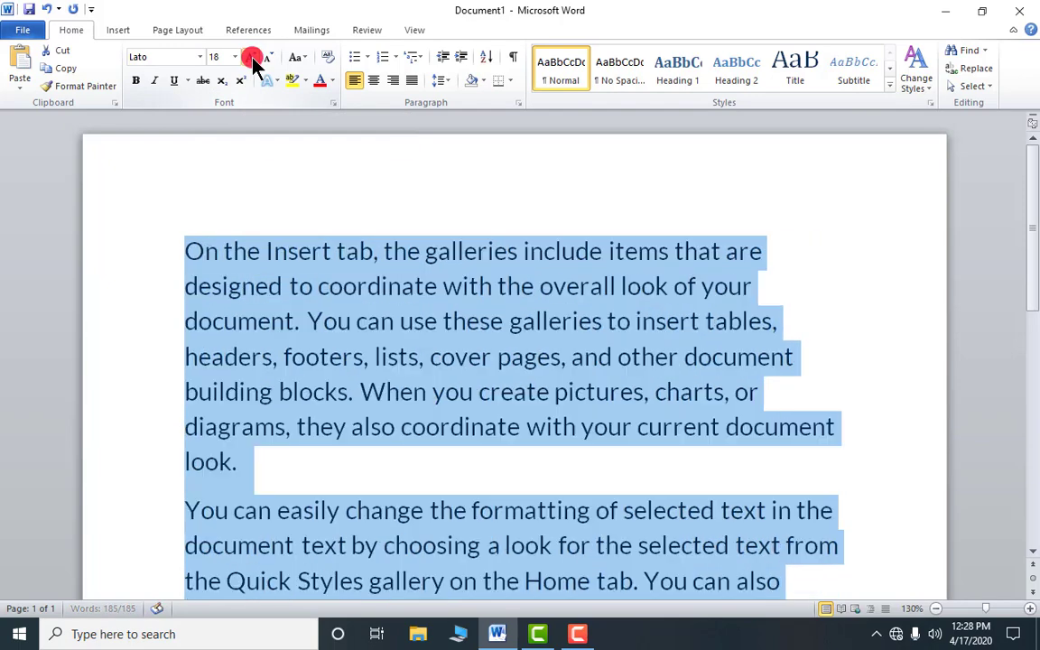
left_click(254, 58)
left_click(253, 58)
left_click(253, 58)
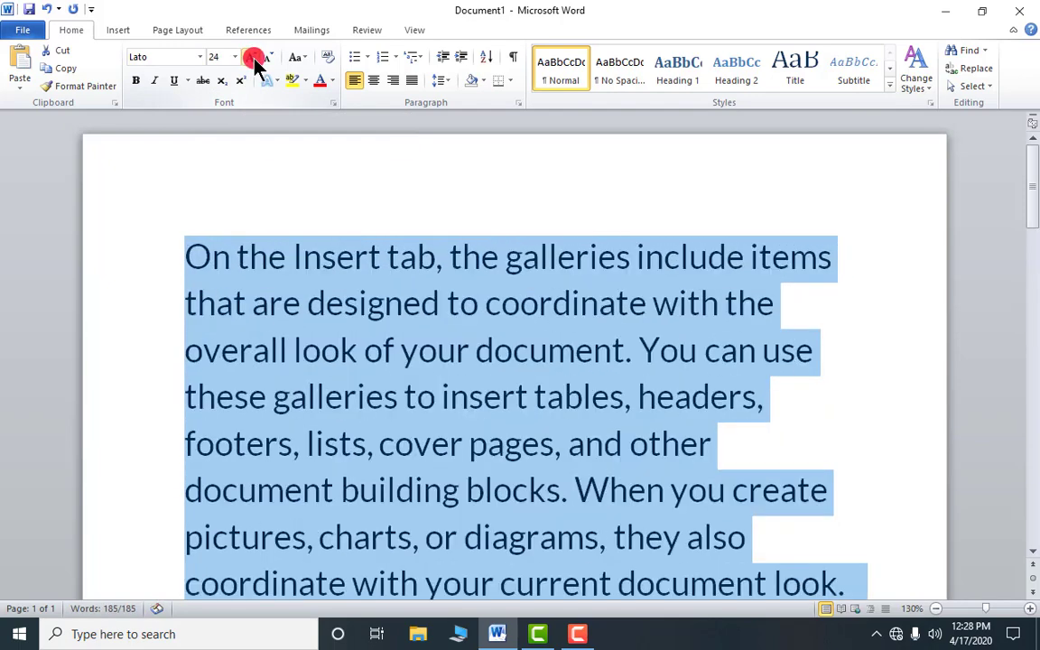
left_click(253, 58)
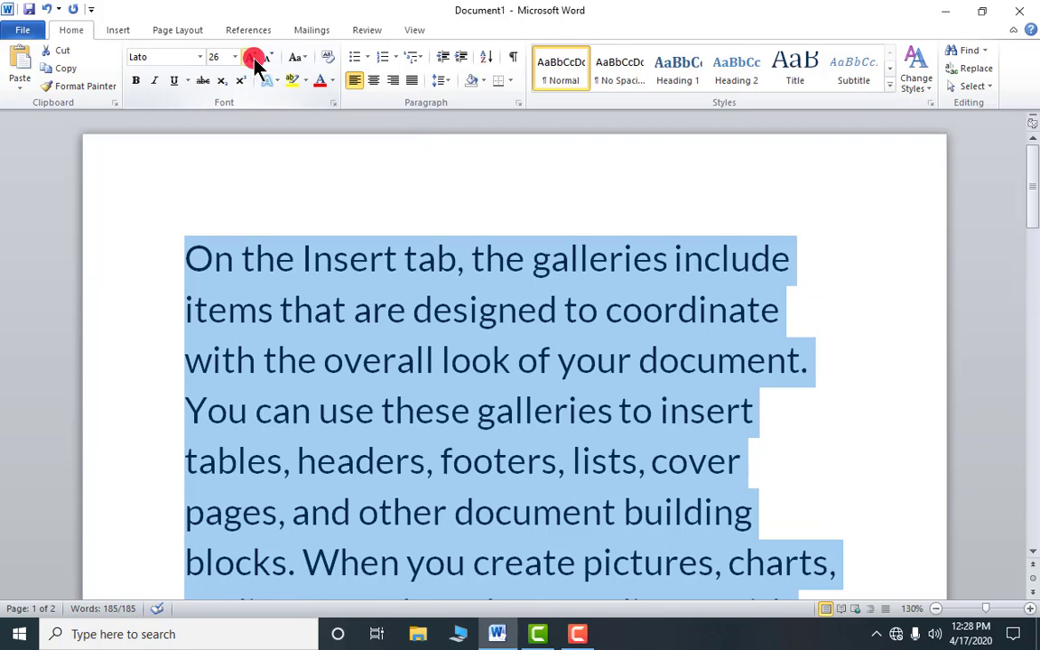
left_click(254, 58)
left_click(253, 58)
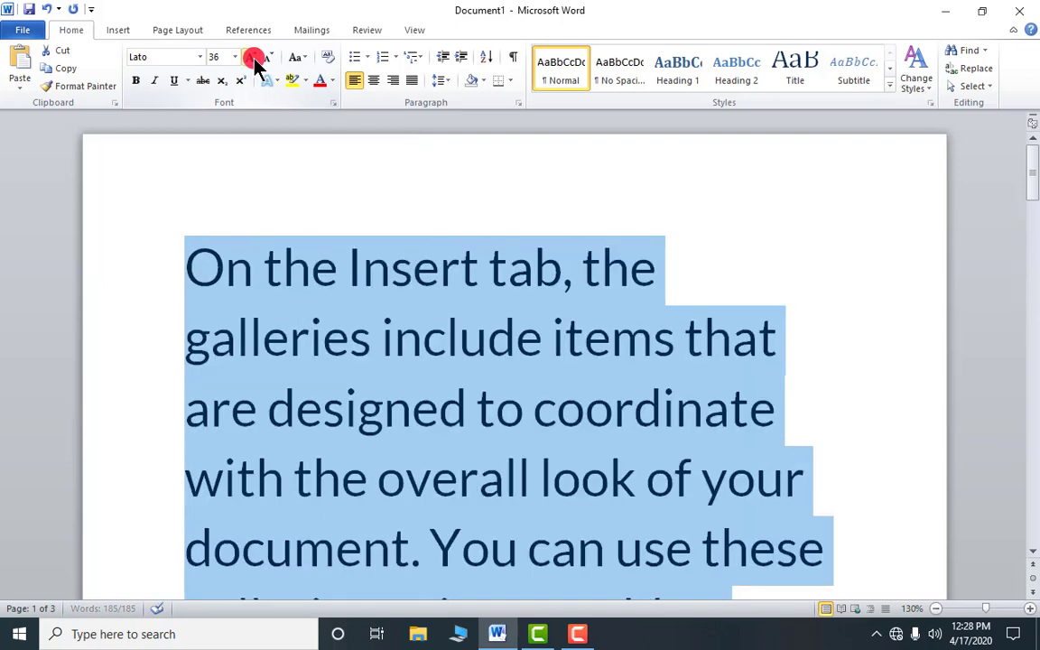
left_click(254, 58)
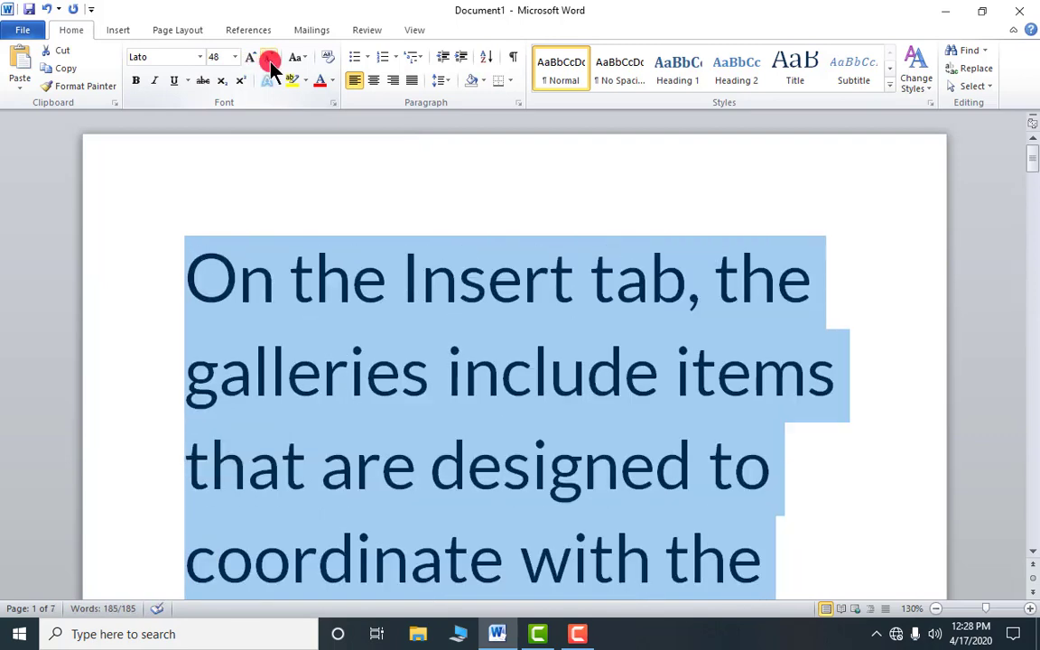
Shrink the selected paragraphs' font size in steps down to 11, and grow it one step to 12.
left_click(269, 58)
left_click(269, 58)
left_click(269, 57)
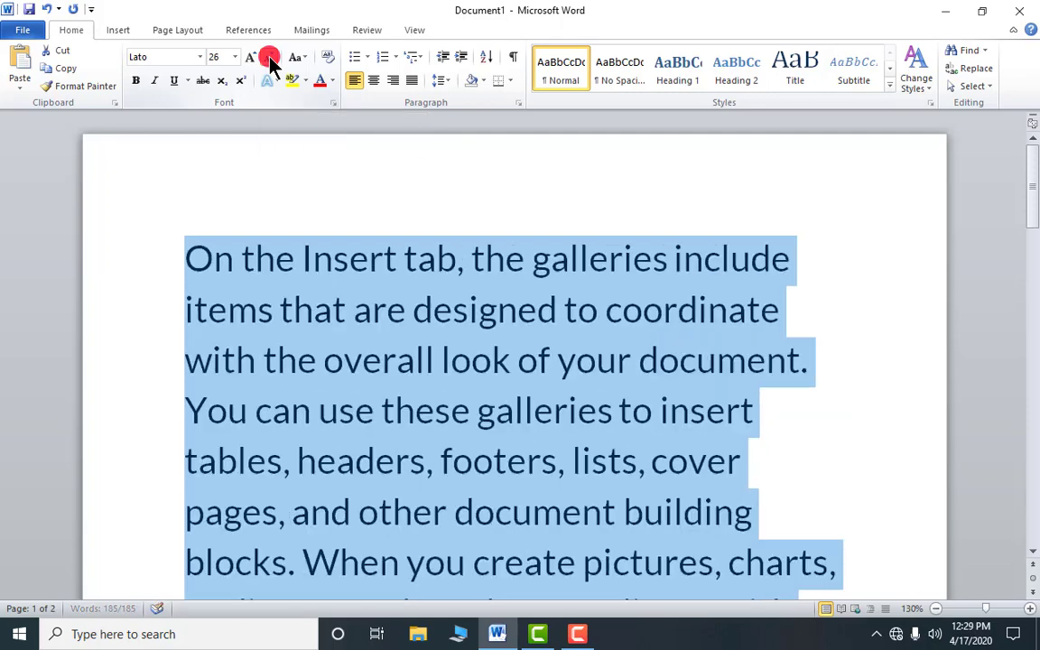
left_click(269, 58)
left_click(269, 57)
left_click(269, 58)
left_click(269, 57)
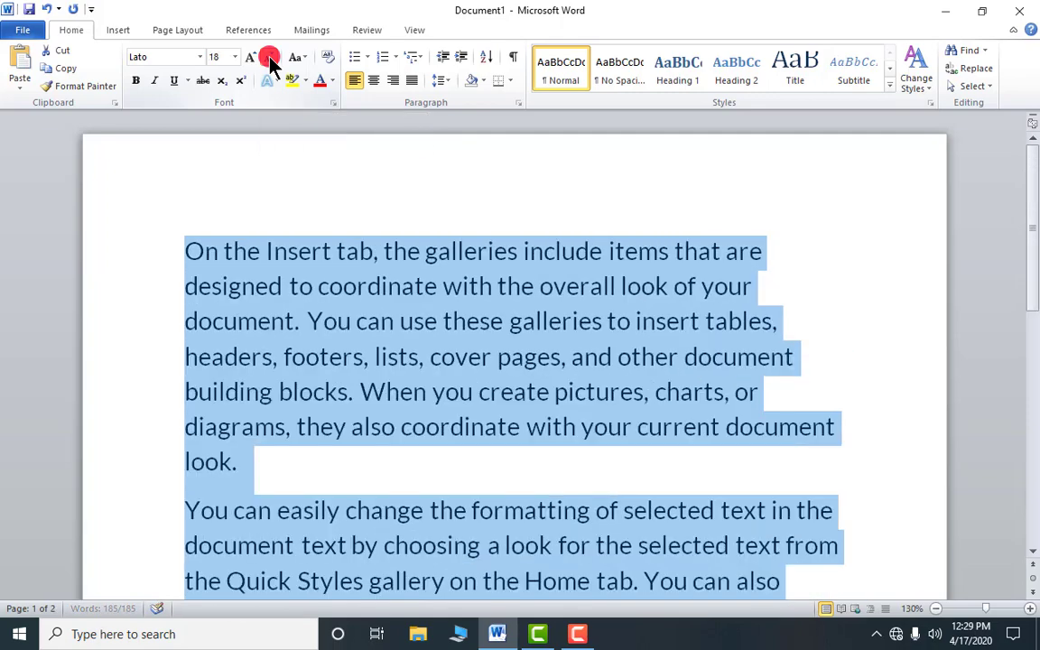
left_click(269, 57)
left_click(269, 58)
left_click(269, 58)
left_click(269, 58)
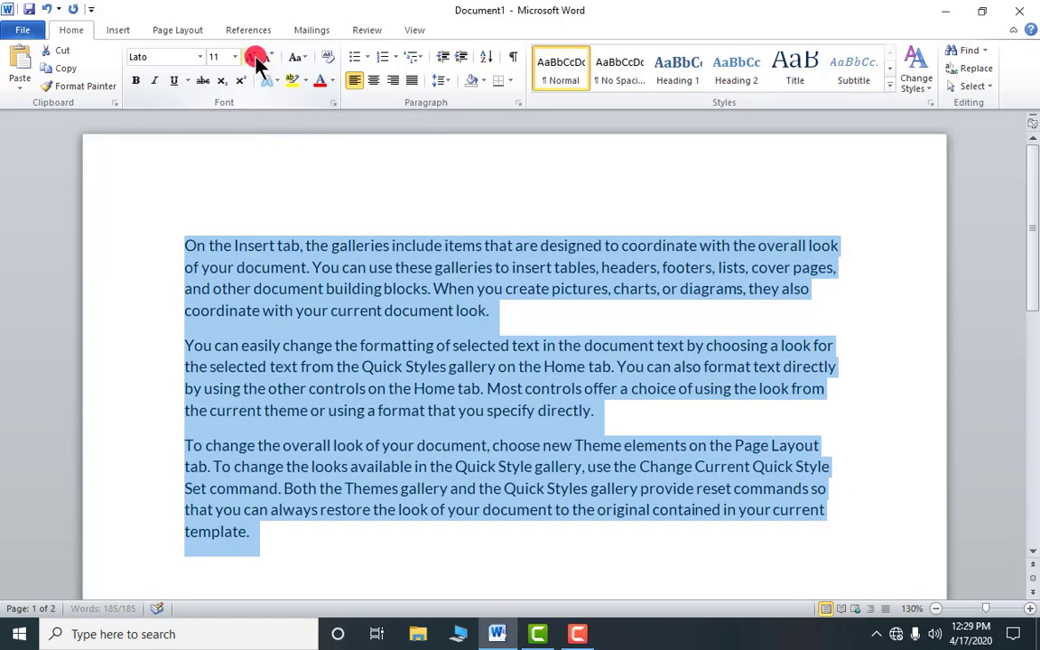
left_click(253, 58)
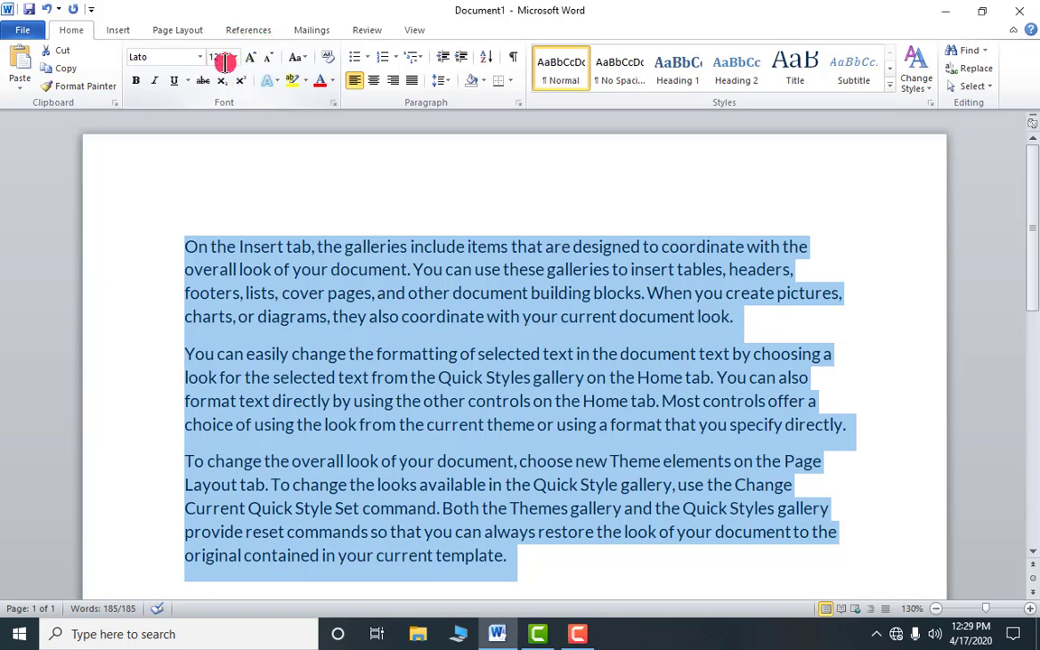
Apply Sentence case to the selected paragraphs, and convert them to lowercase.
left_click(305, 60)
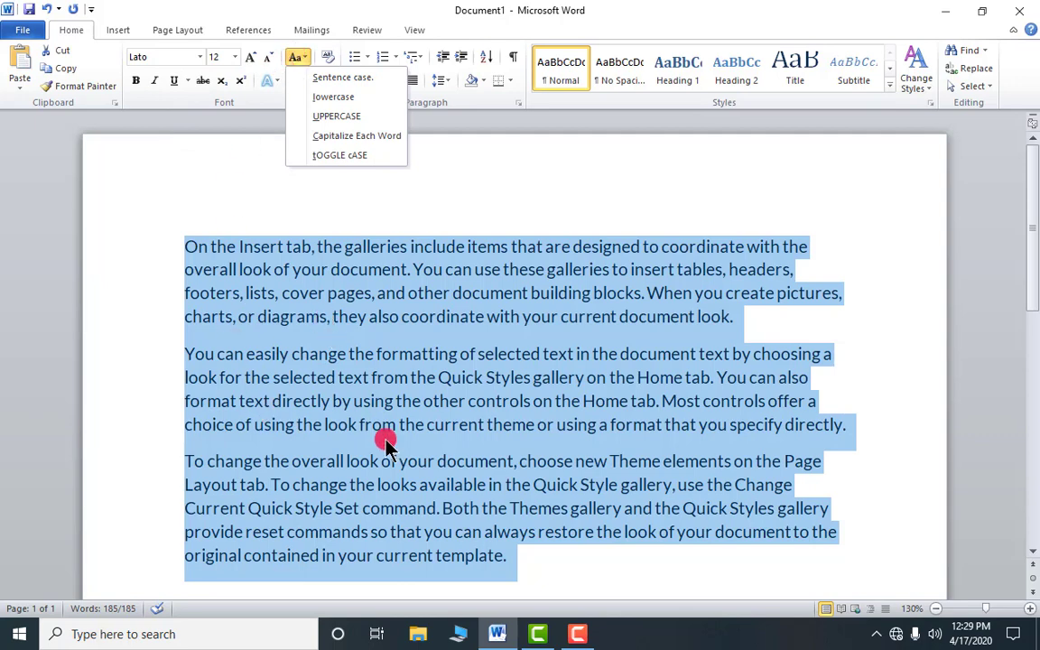
left_click(325, 78)
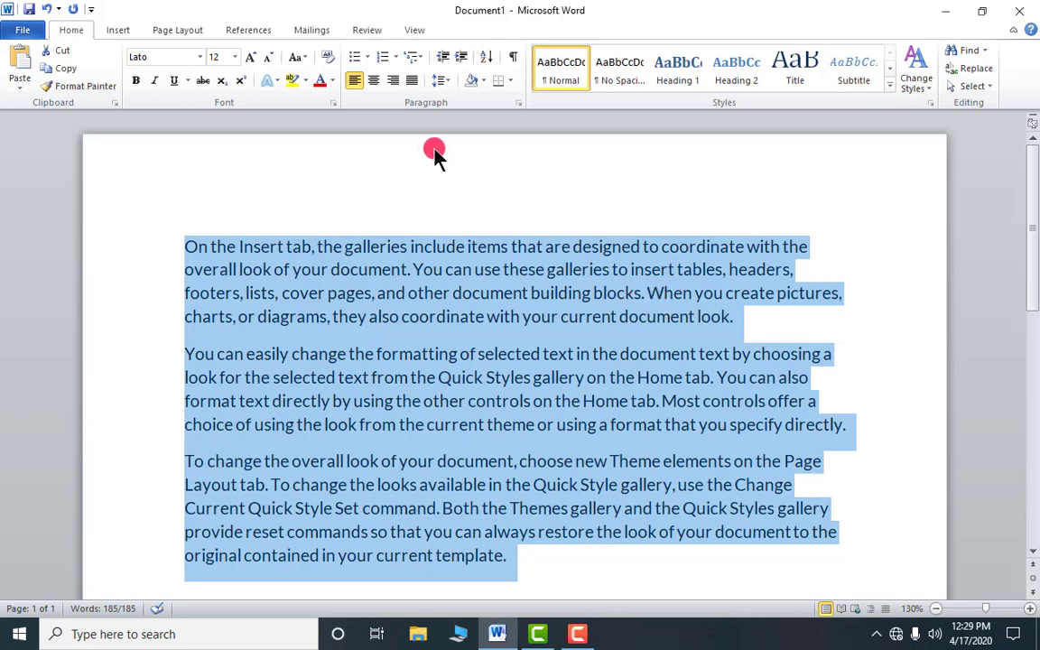
left_click(304, 58)
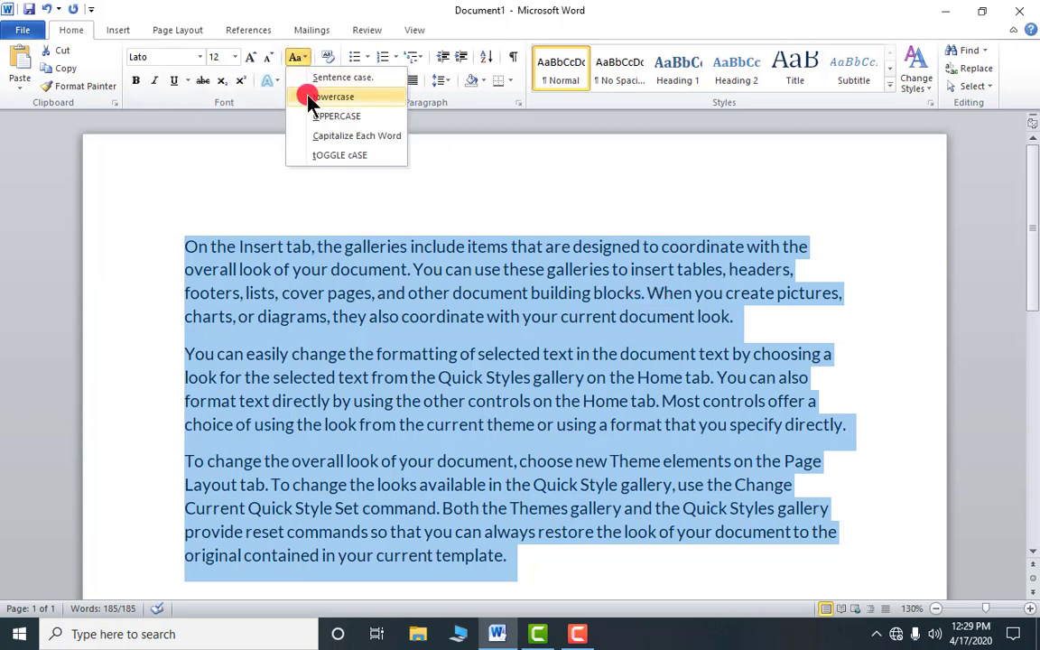
left_click(360, 99)
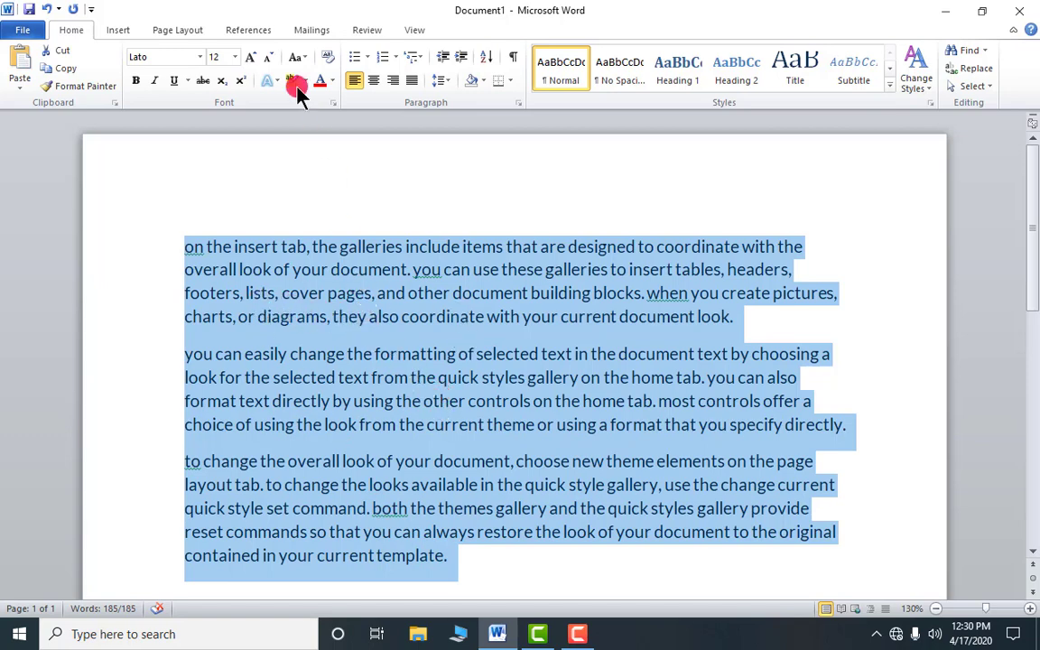
Convert all the selected paragraphs to UPPERCASE and review the text down to its last line.
left_click(296, 56)
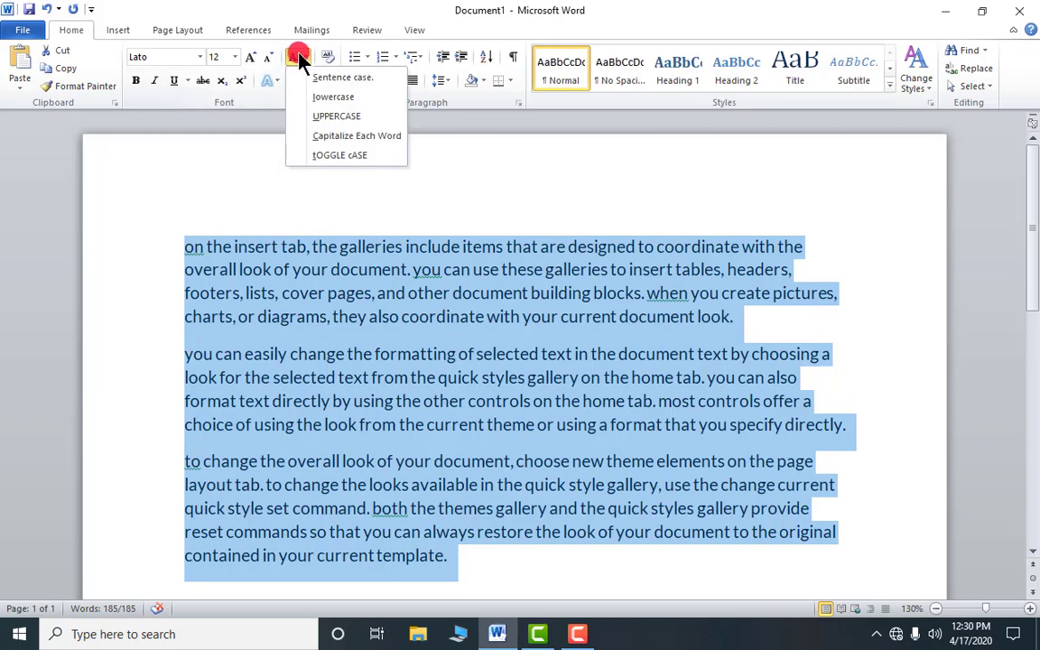
left_click(365, 118)
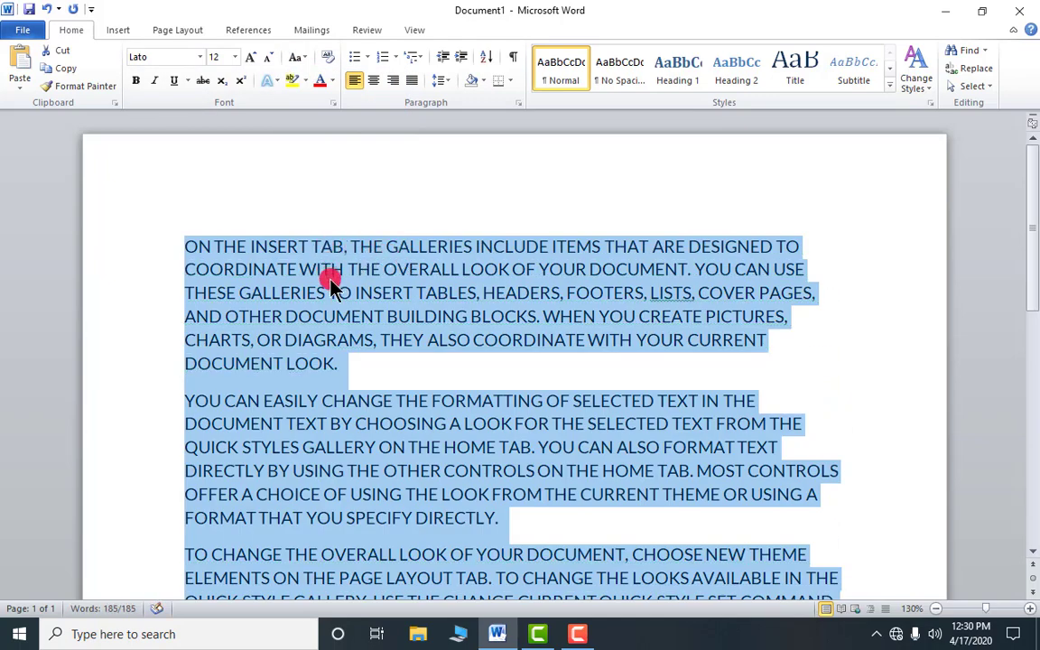
scroll(346, 339, "down", 1)
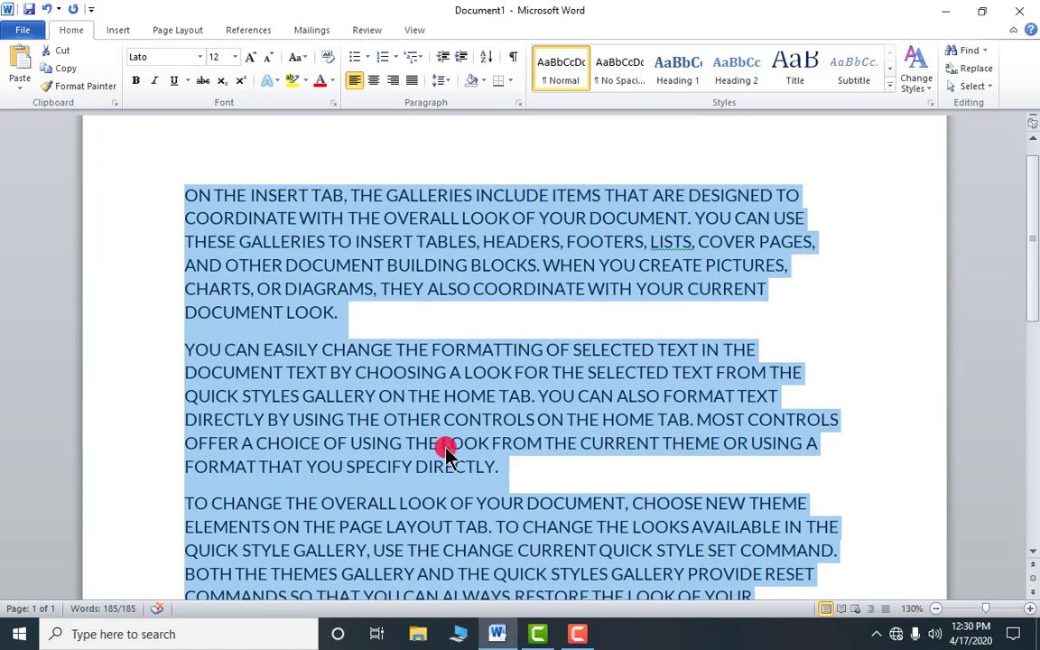
scroll(330, 313, "down", 1)
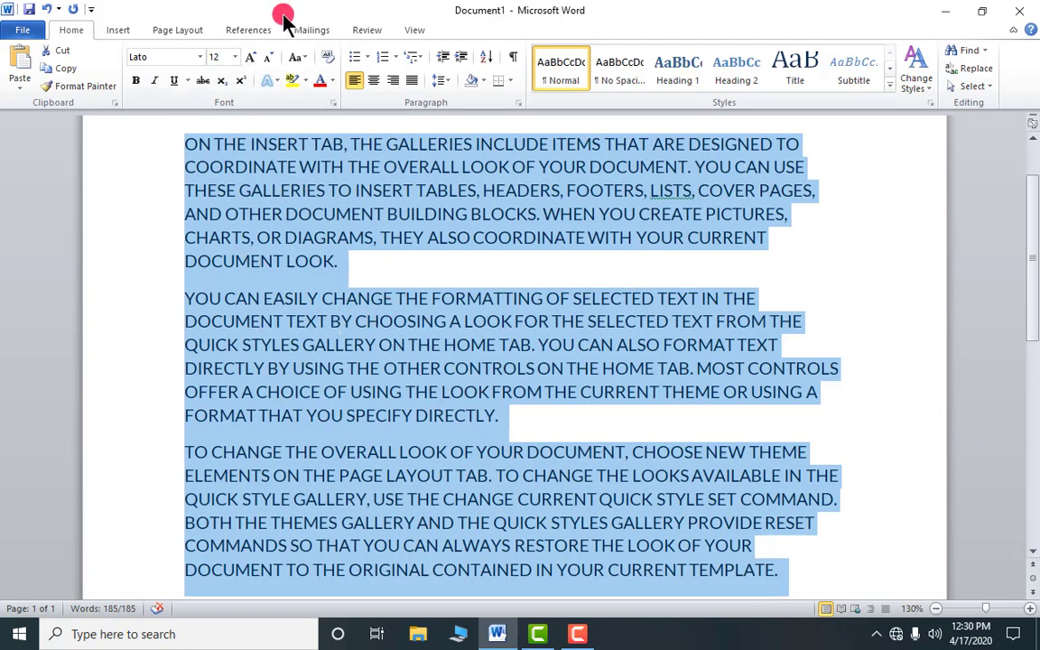
Change the selected paragraphs to Capitalize Each Word, and apply tOGGLE cASE to them.
left_click(301, 56)
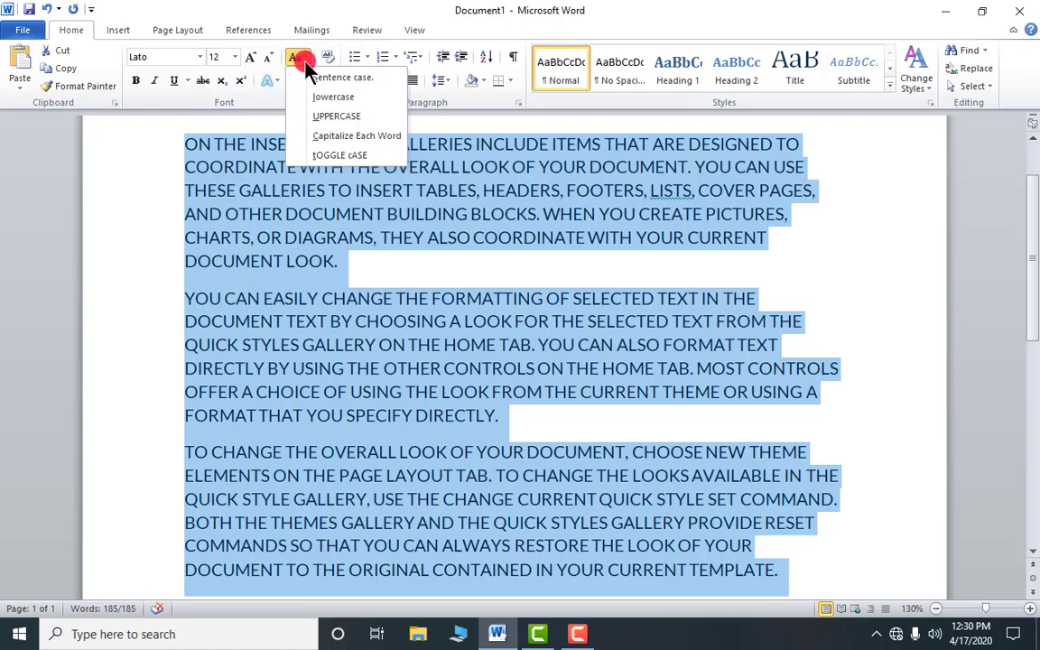
left_click(340, 144)
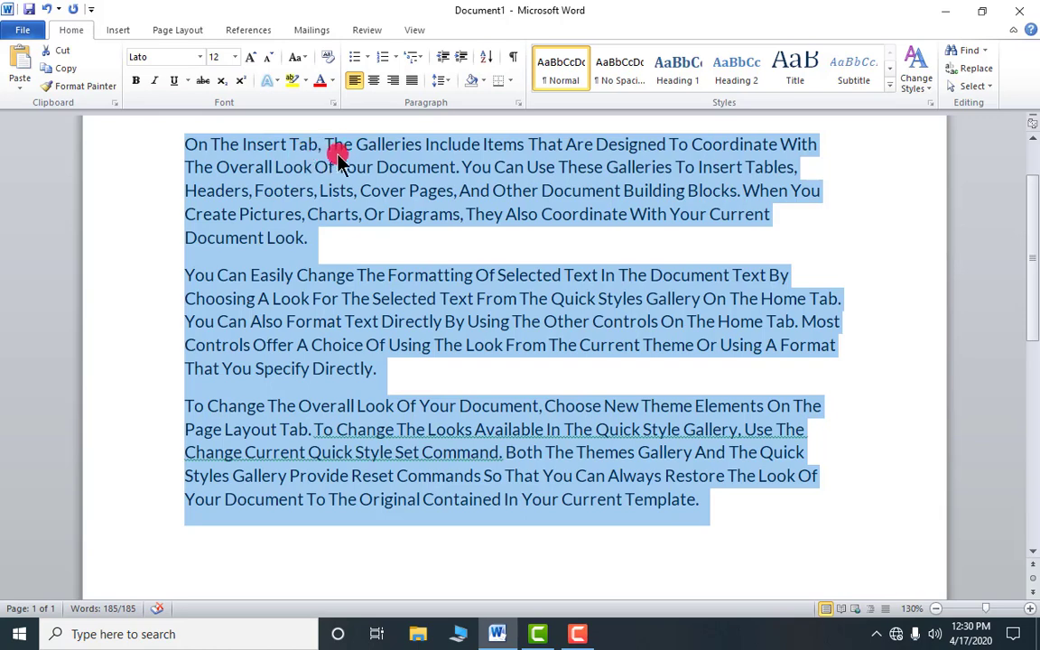
left_click(304, 61)
left_click(343, 155)
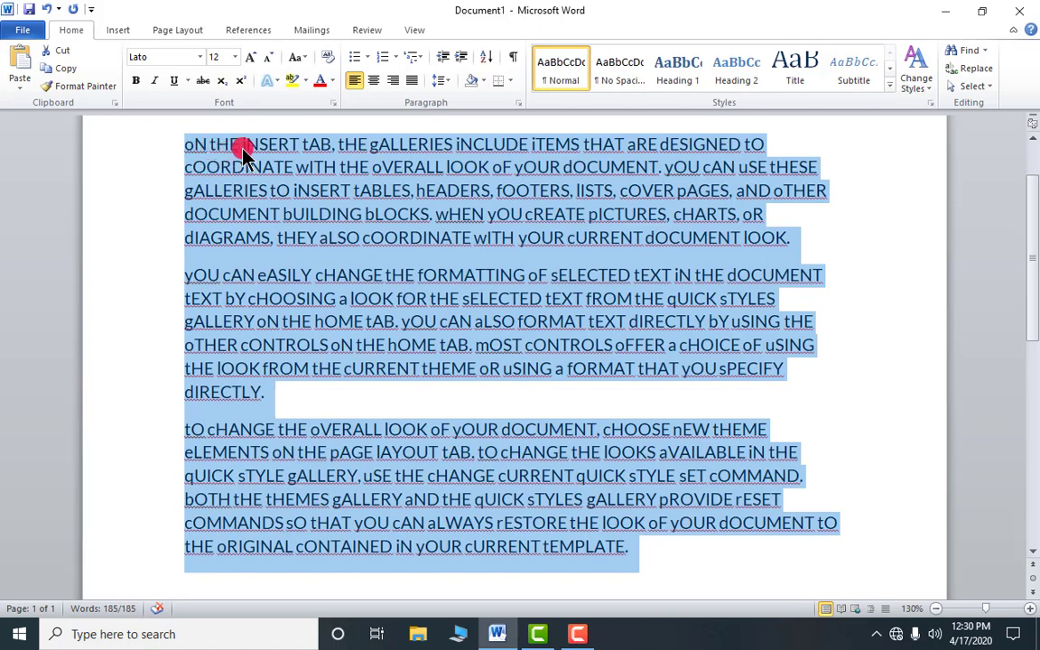
Change the selected paragraphs to Sentence case and make them bold.
left_click(297, 58)
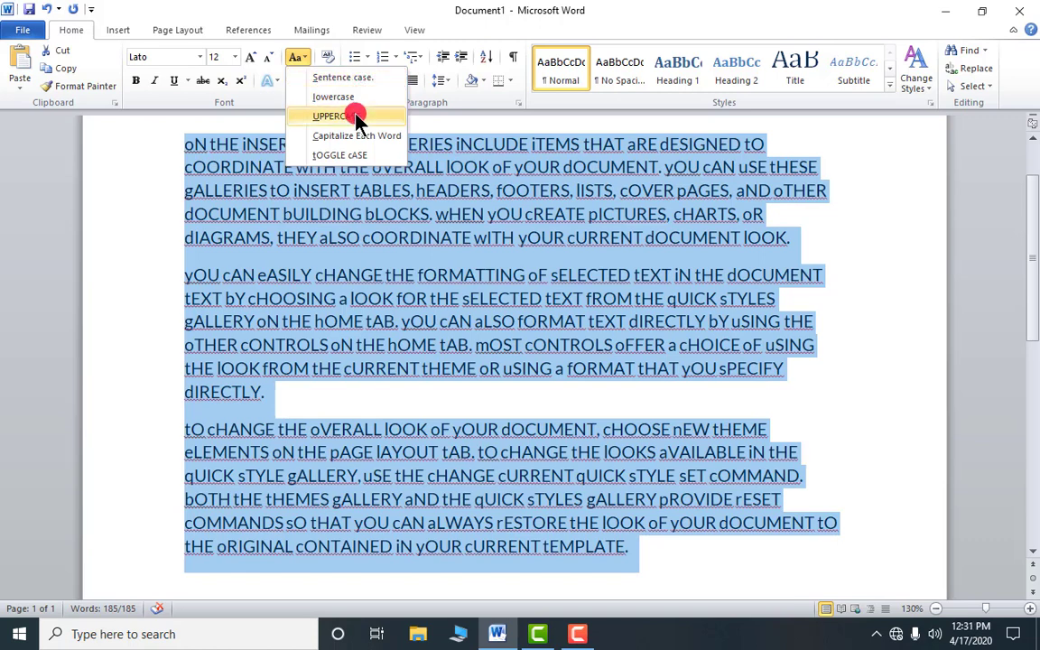
left_click(252, 122)
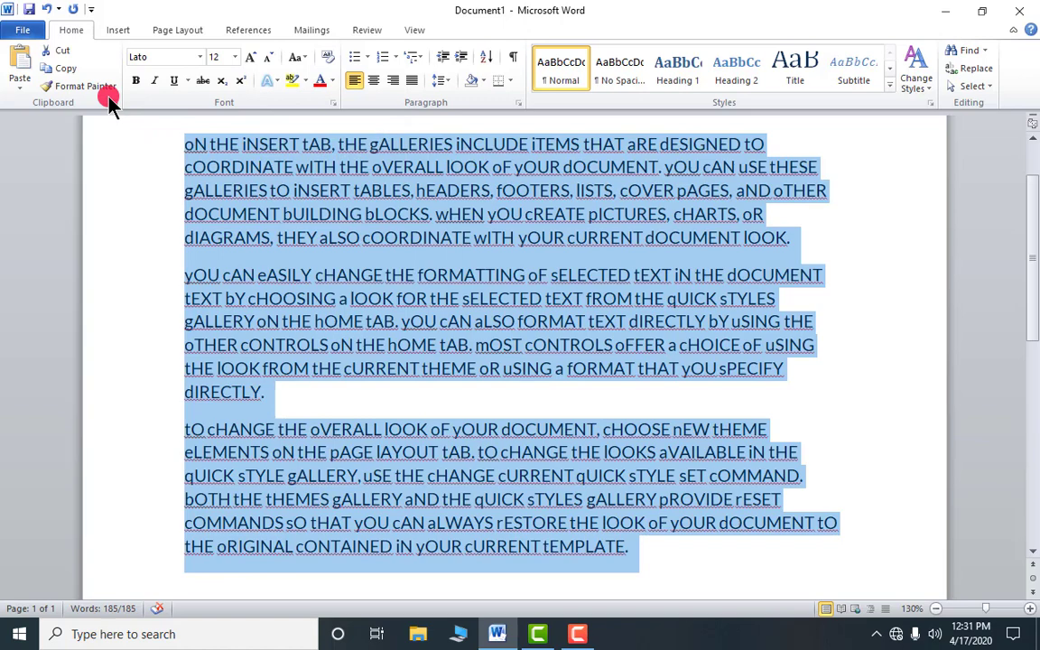
left_click(296, 57)
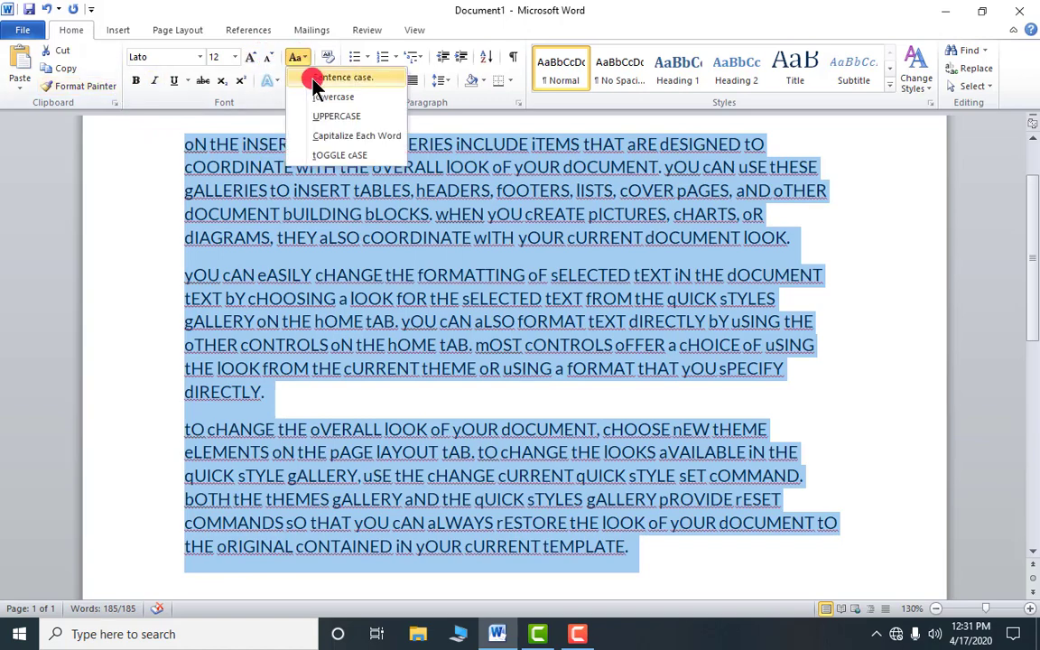
left_click(315, 82)
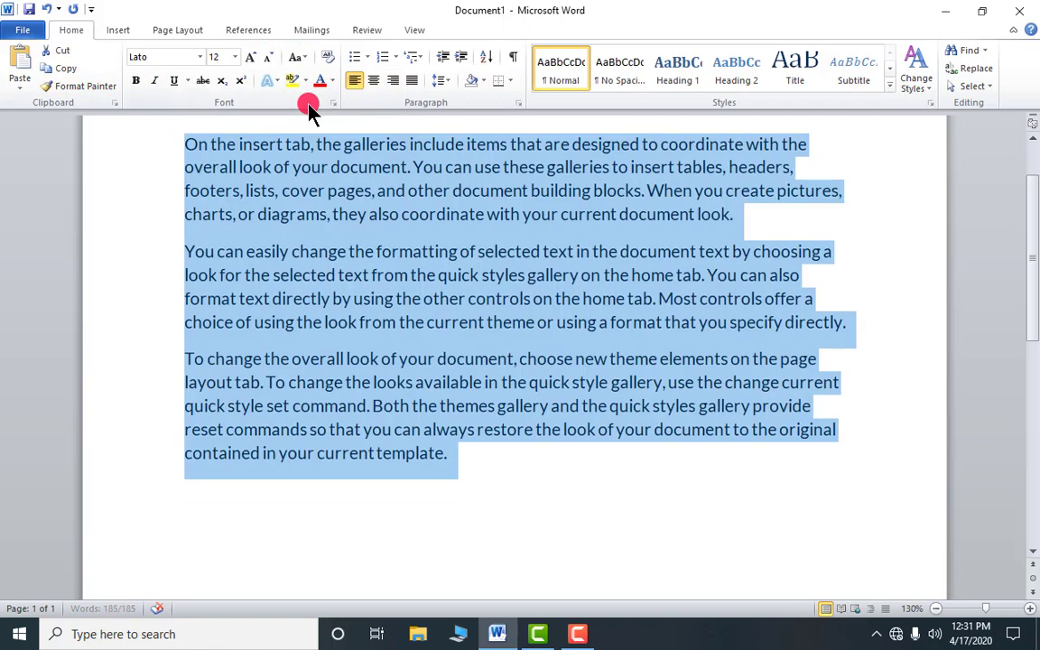
left_click(135, 81)
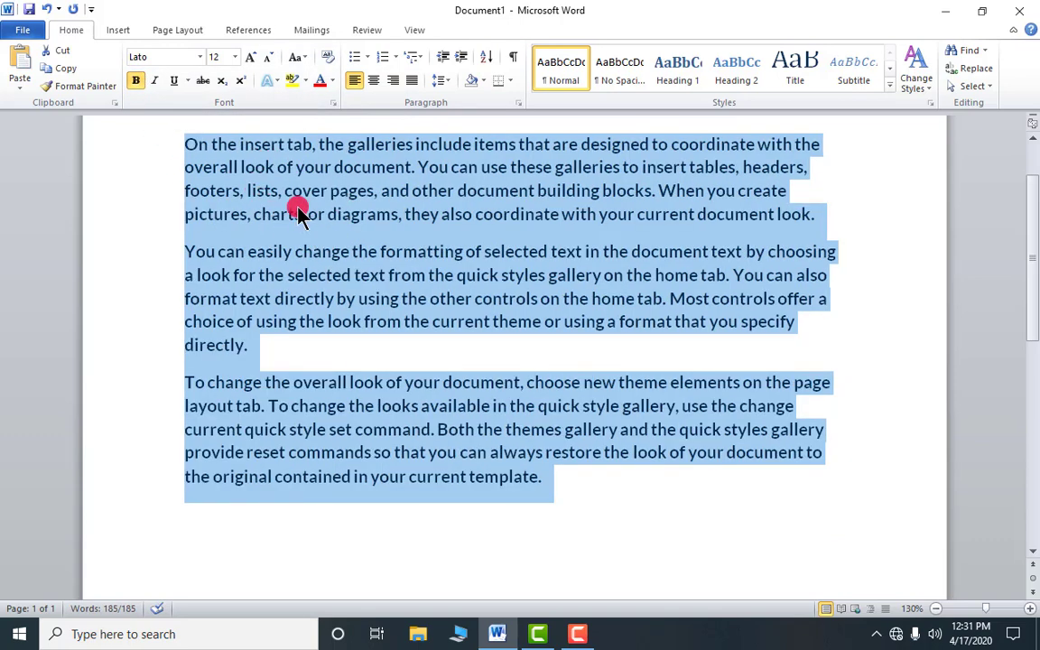
Toggle italic on the selected paragraphs to compare both states, leaving the text italic.
left_click(156, 83)
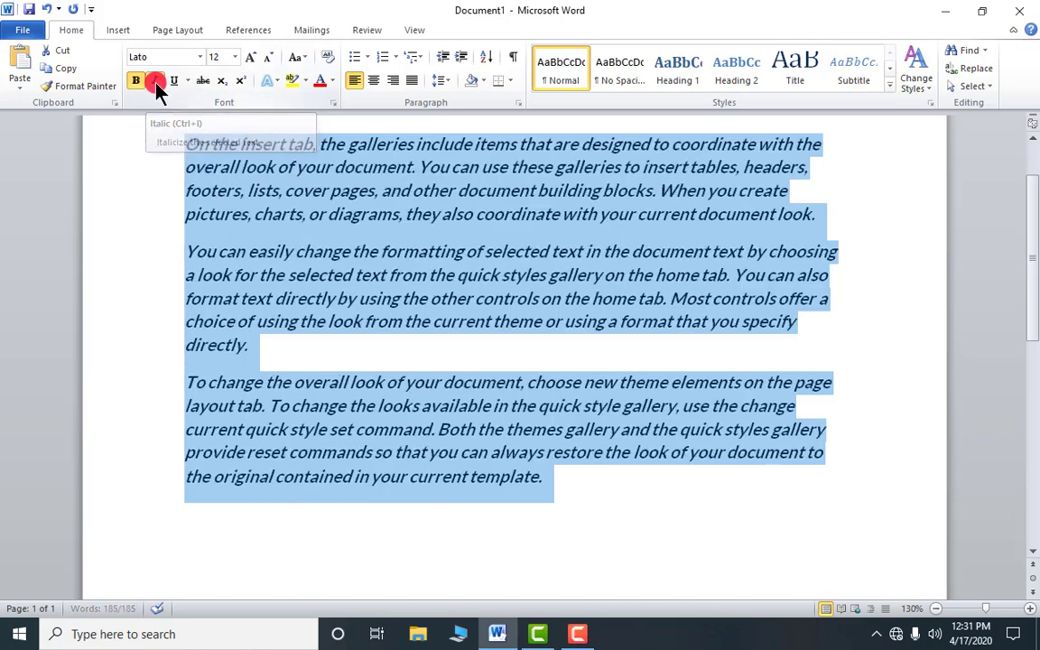
left_click(156, 83)
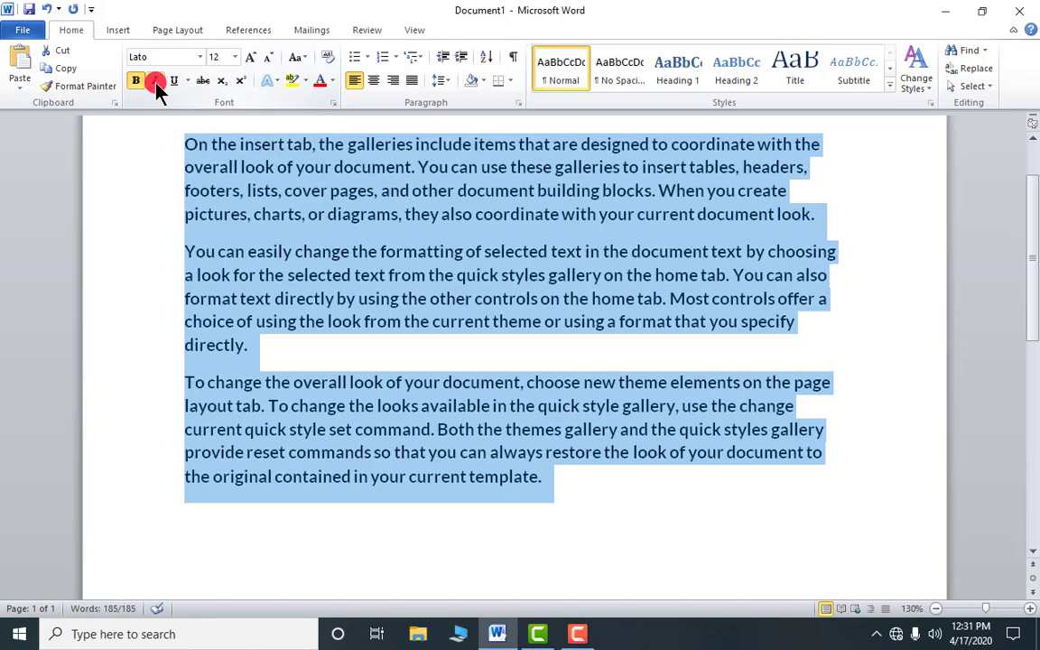
left_click(156, 83)
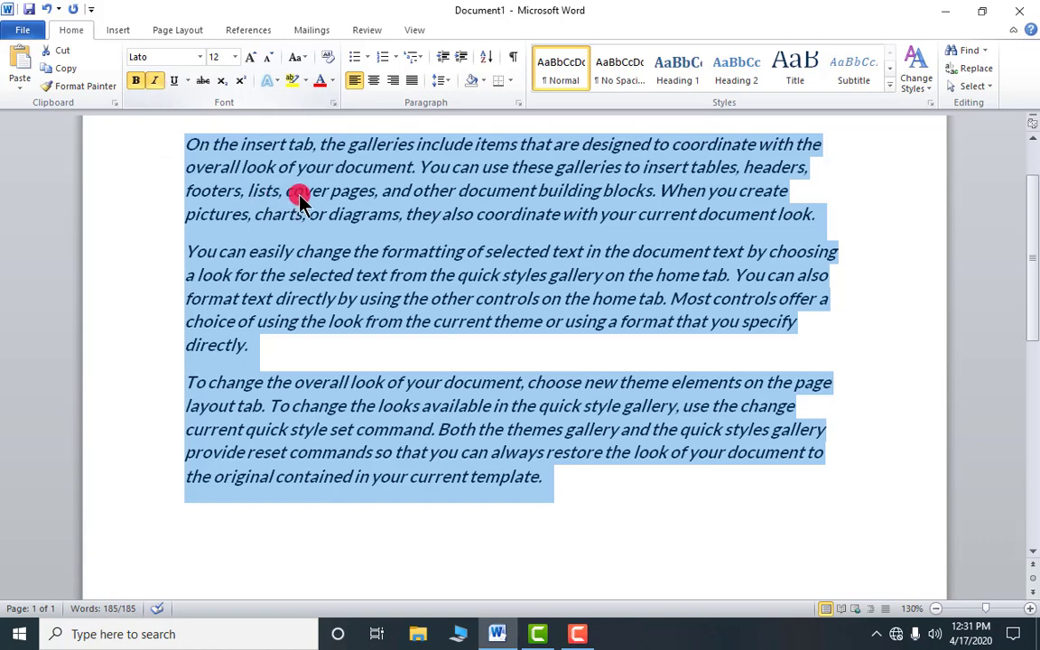
left_click(155, 83)
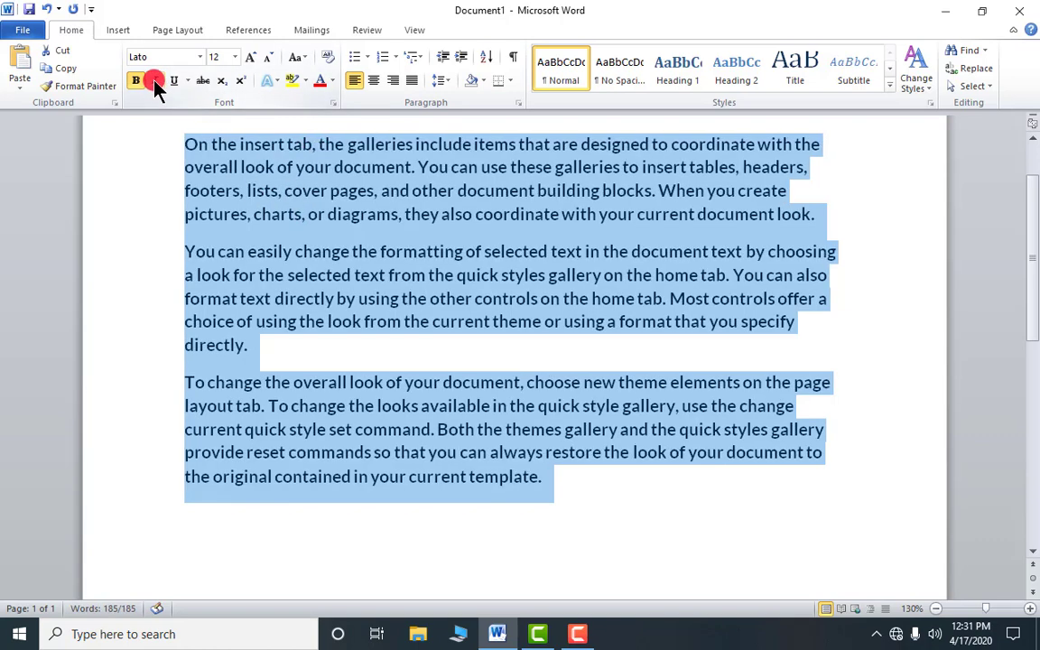
left_click(156, 83)
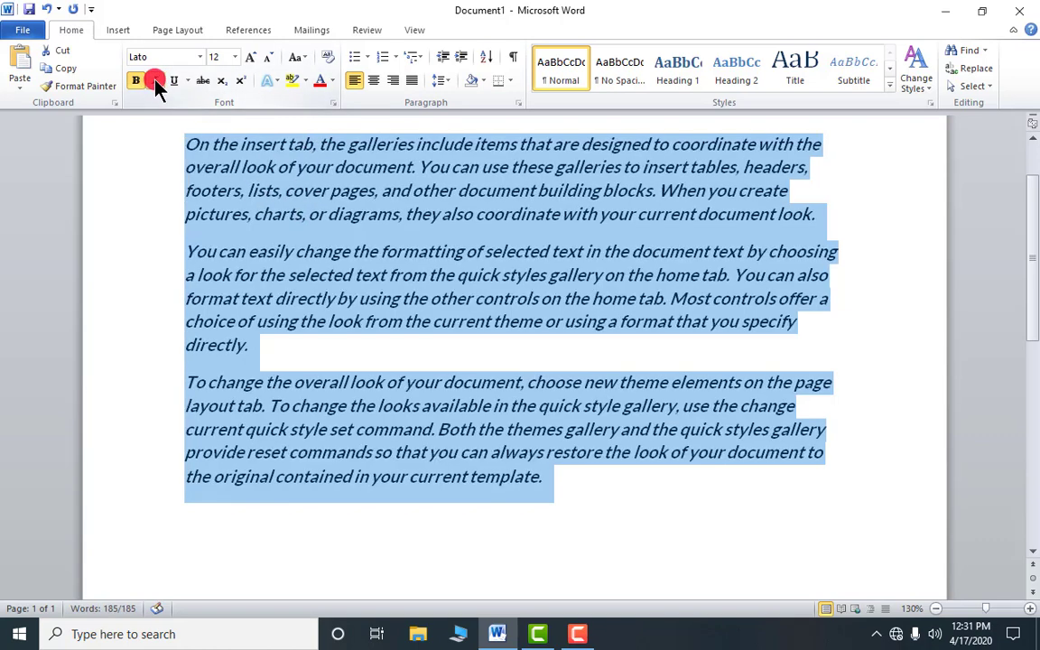
left_click(156, 83)
left_click(156, 83)
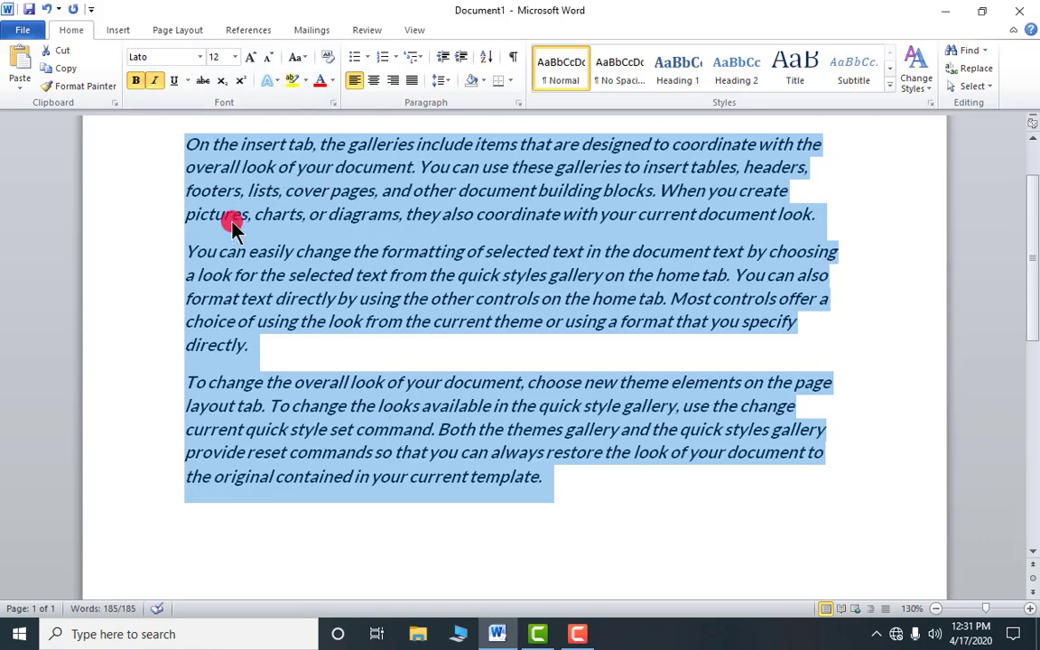
Try underlining the selected paragraphs, remove the underline, and look through the underline style and colour options without choosing one.
left_click(174, 82)
left_click(174, 81)
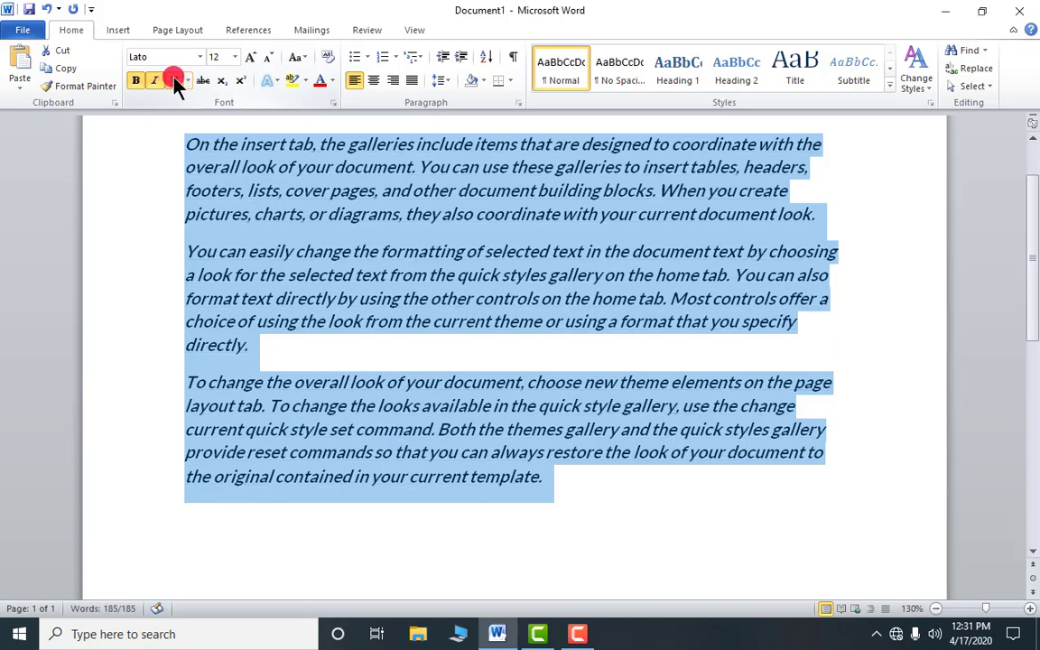
left_click(174, 81)
left_click(175, 82)
left_click(176, 83)
left_click(189, 81)
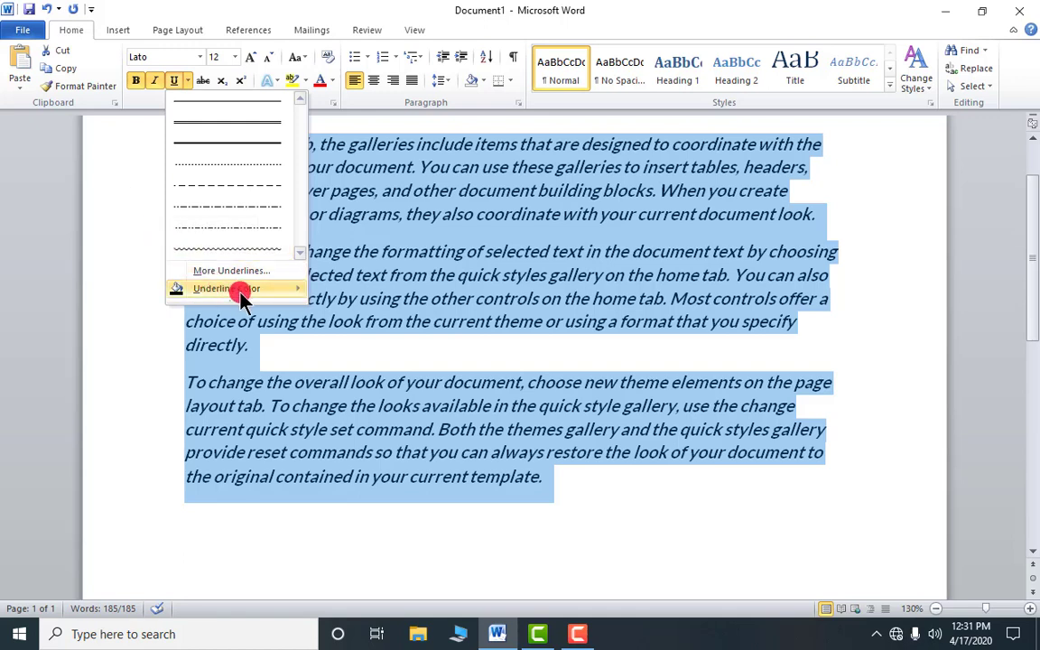
mouse_move(239, 295)
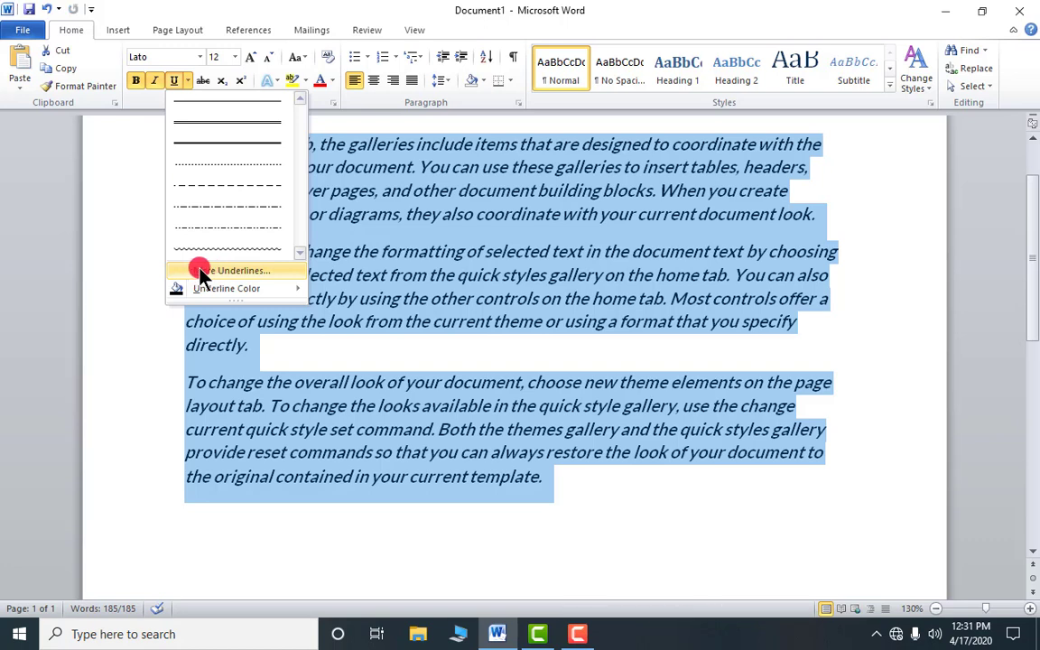
left_click(113, 159)
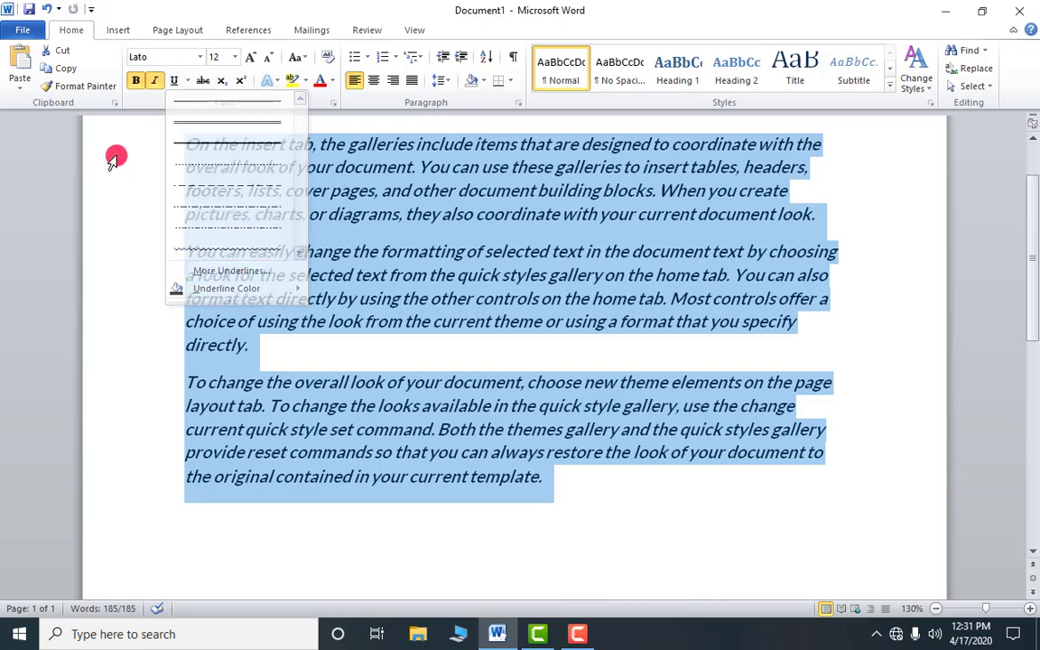
Apply strikethrough to the selected paragraphs and remove it again.
left_click(203, 88)
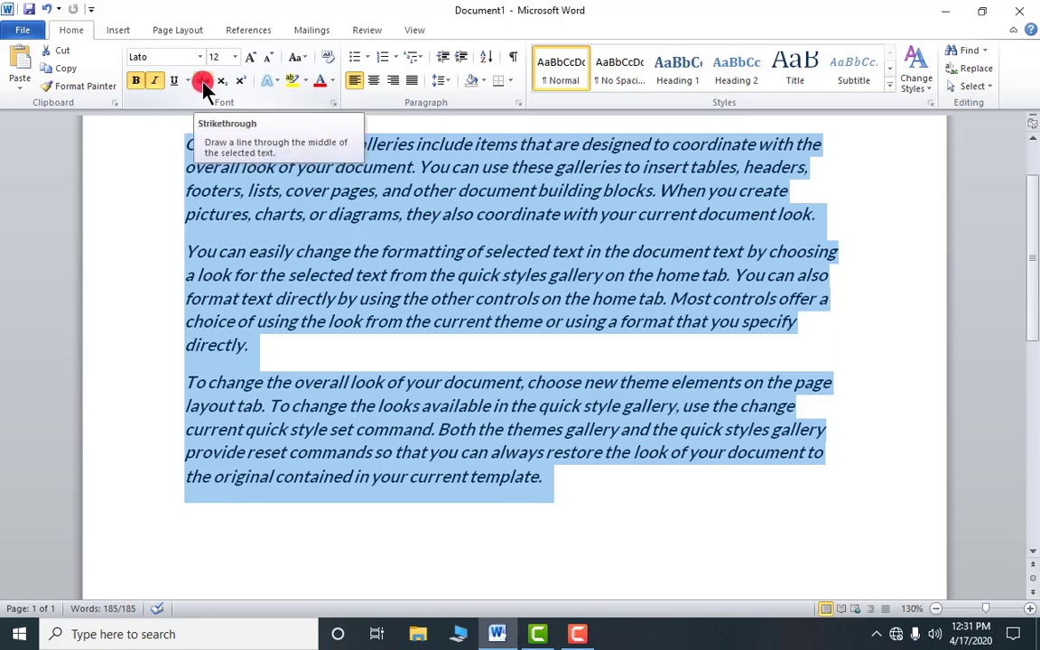
left_click(203, 81)
left_click(203, 81)
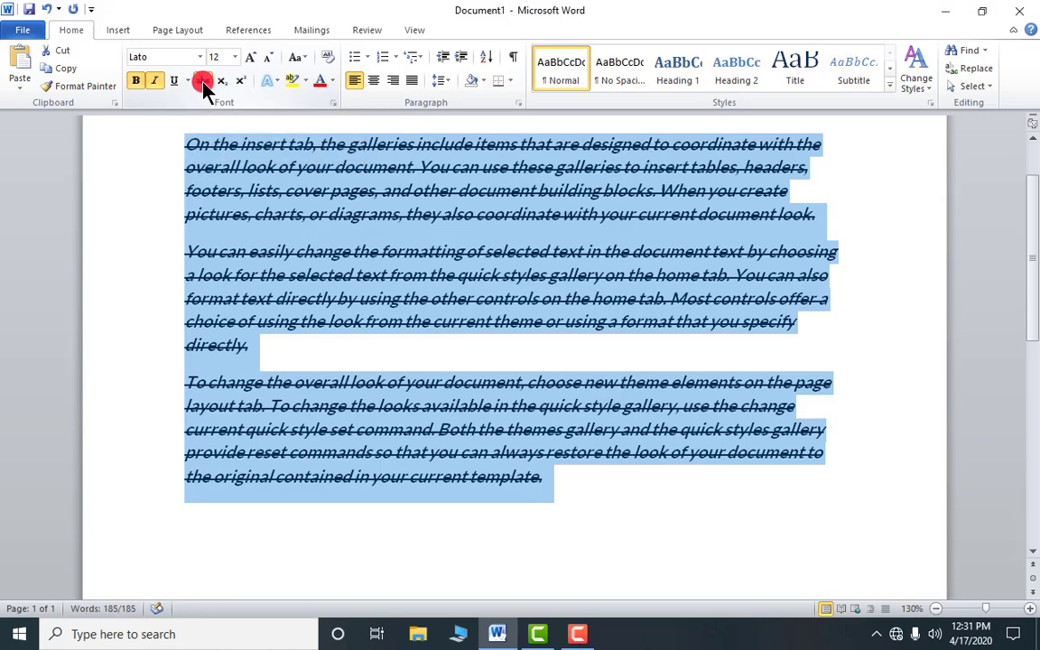
left_click(203, 81)
left_click(203, 81)
left_click(203, 81)
left_click(222, 81)
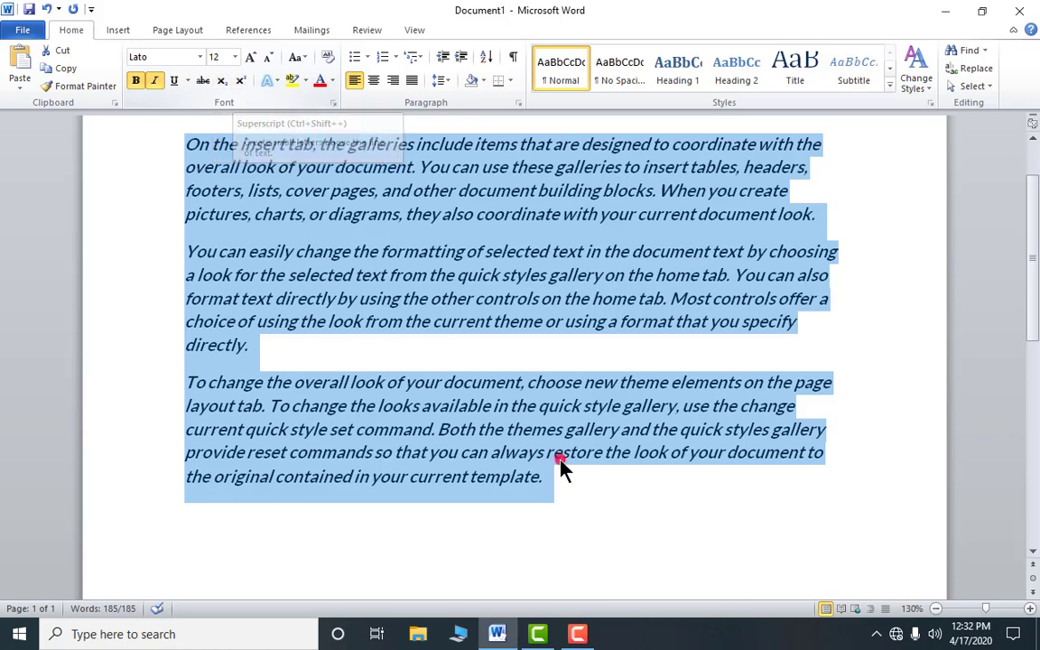
Enter the formula H2SO4 in the empty paragraph below the sample text.
left_click(554, 492)
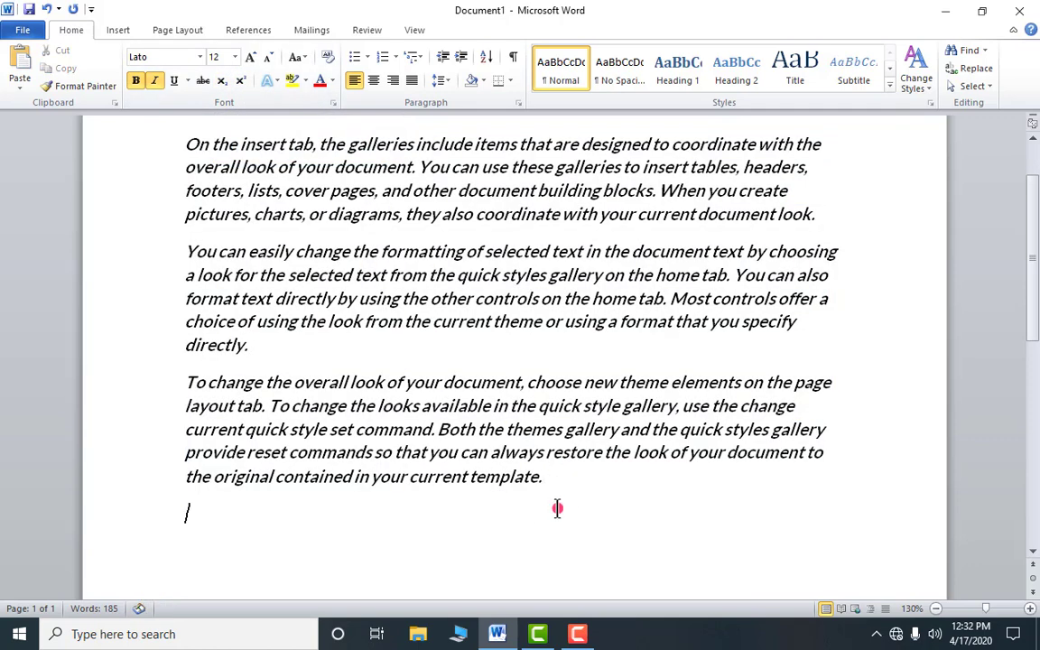
left_click(221, 80)
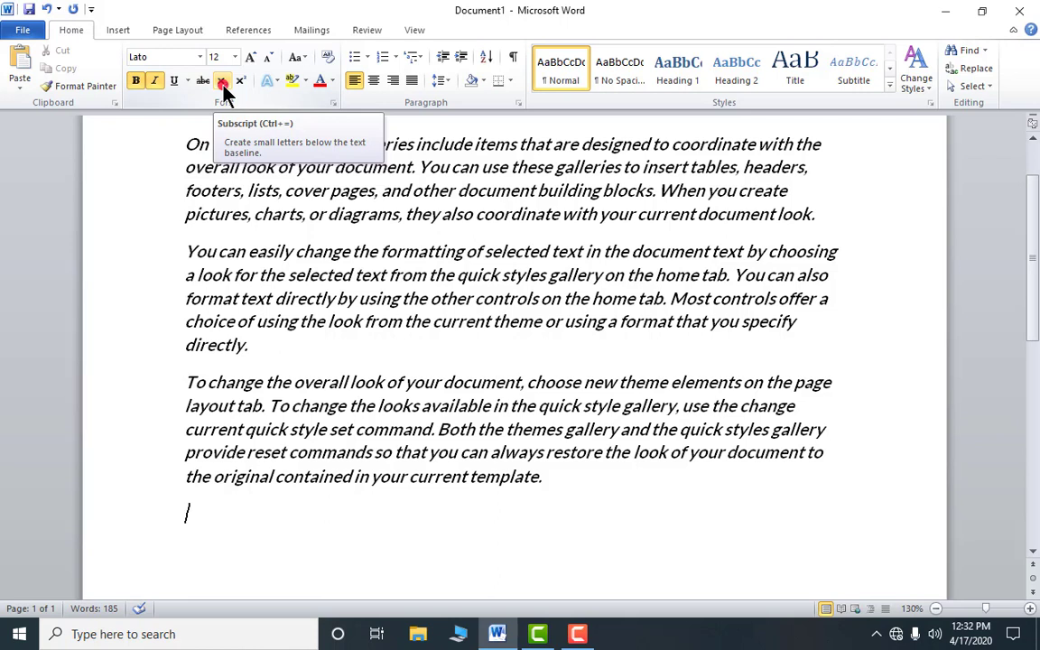
left_click(240, 82)
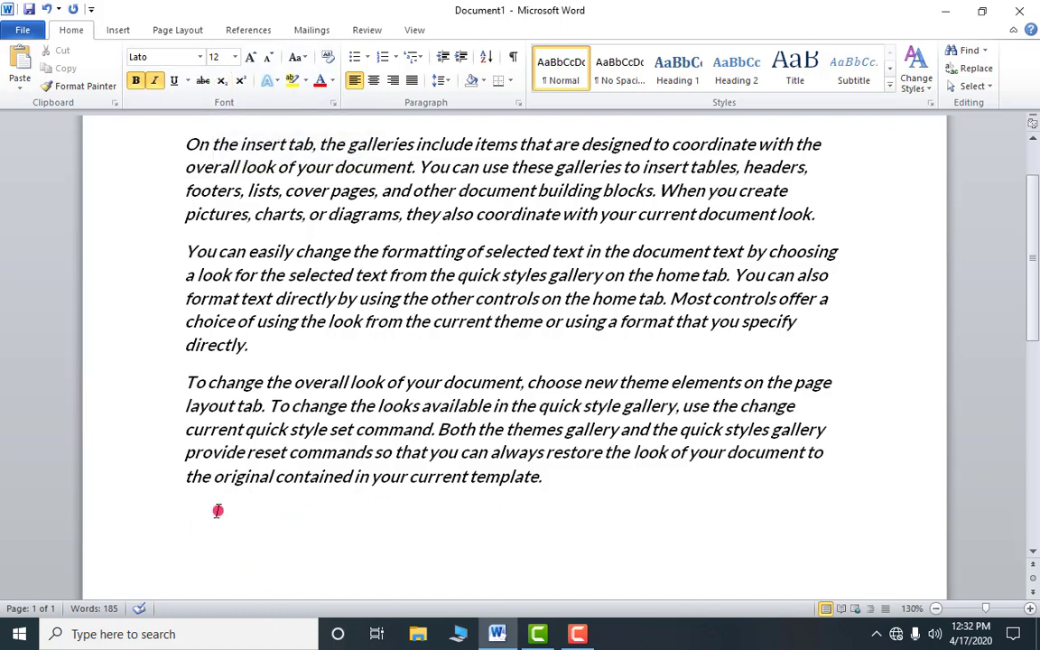
type("H2SO4")
left_click_drag(199, 513, 235, 513)
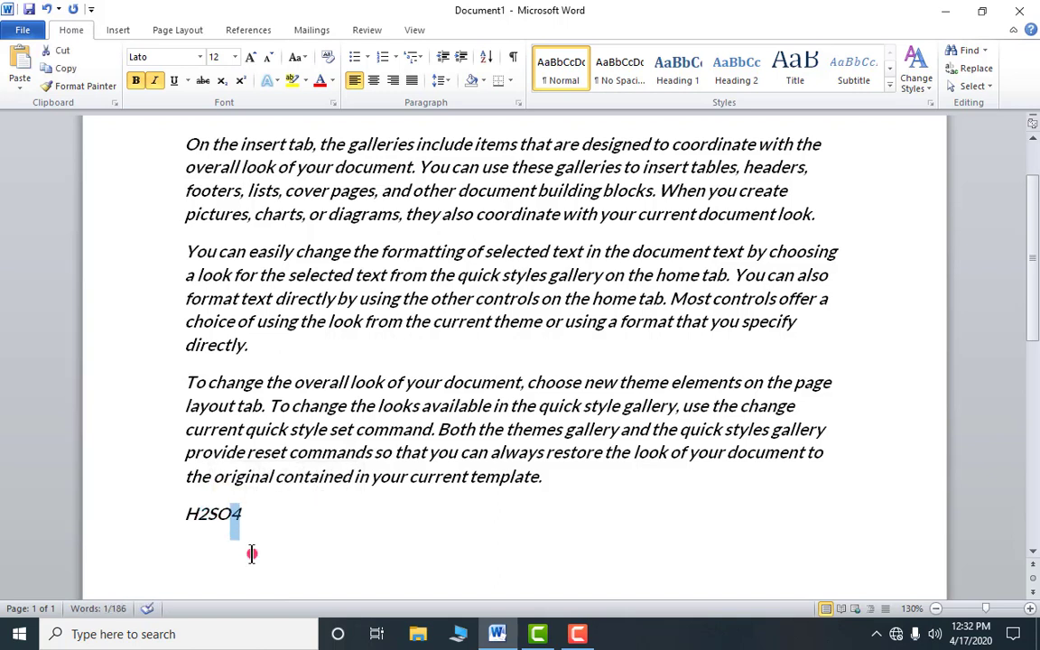
left_click(208, 528)
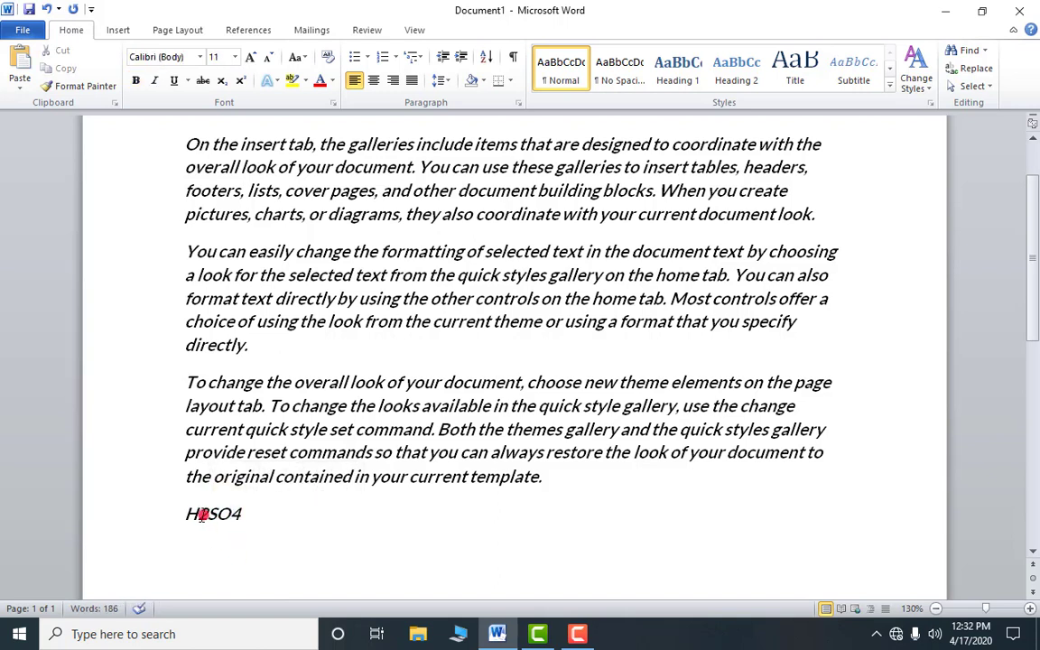
Make the 2 and the 4 in H2SO4 subscript.
left_click_drag(199, 514, 206, 514)
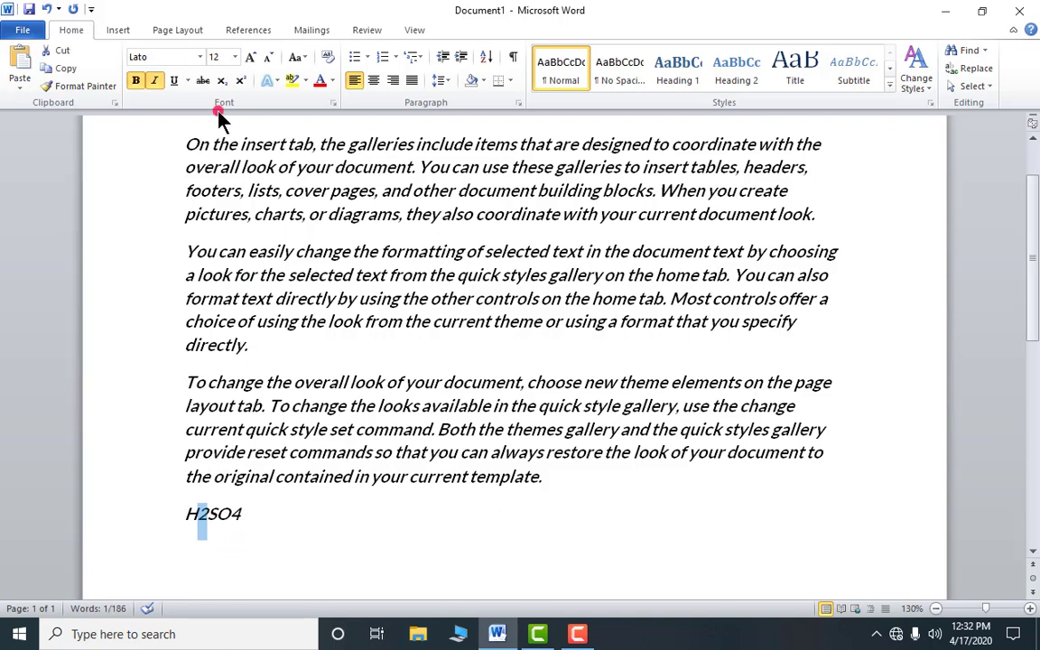
left_click(223, 80)
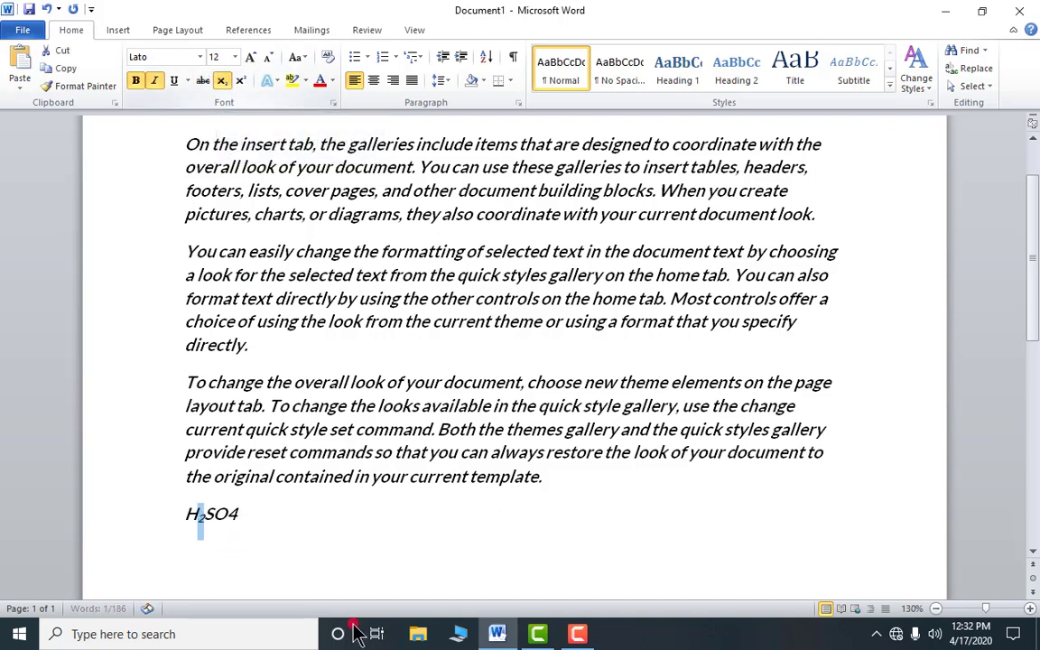
left_click(242, 514)
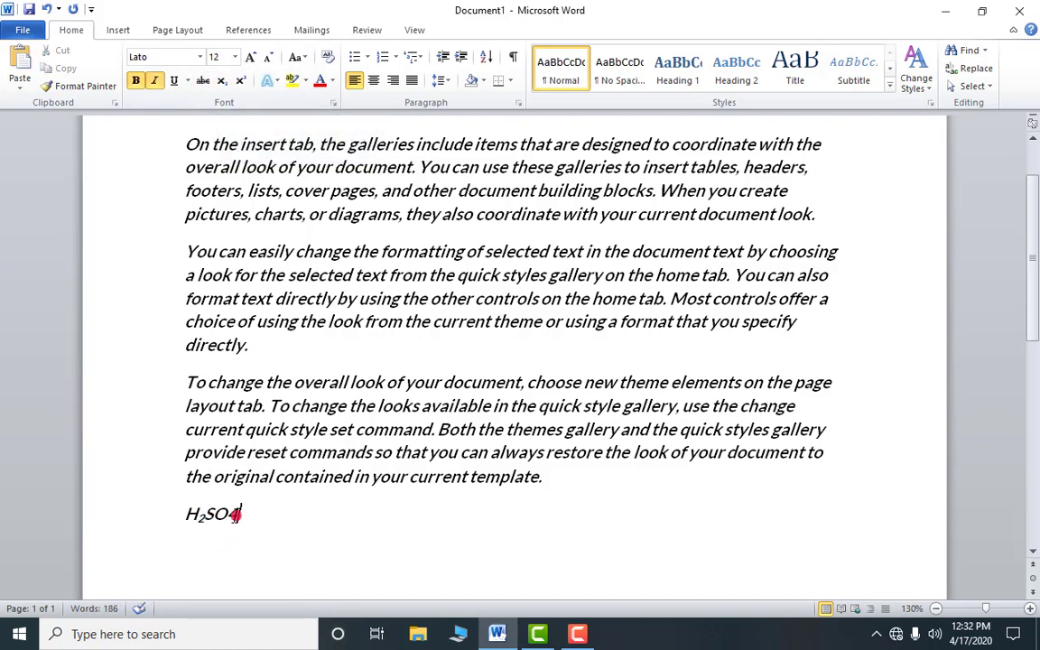
left_click_drag(238, 514, 230, 514)
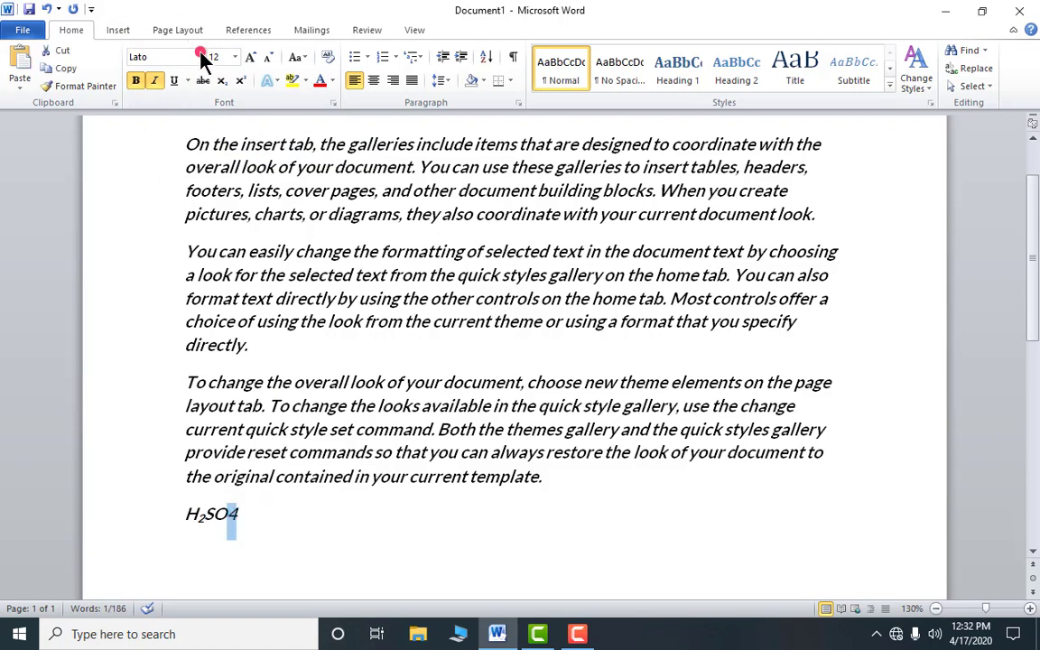
left_click(223, 81)
left_click(239, 516)
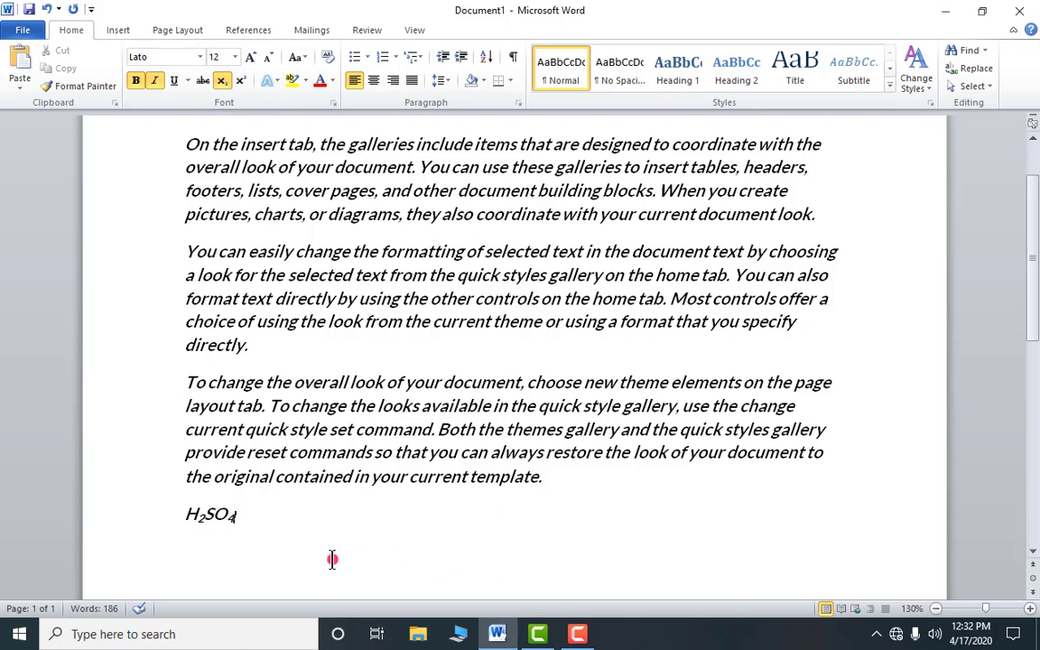
Add the formula H2O on a new line below H2SO4 and make its 2 subscript.
key("Return")
scroll(276, 531, "down", 2)
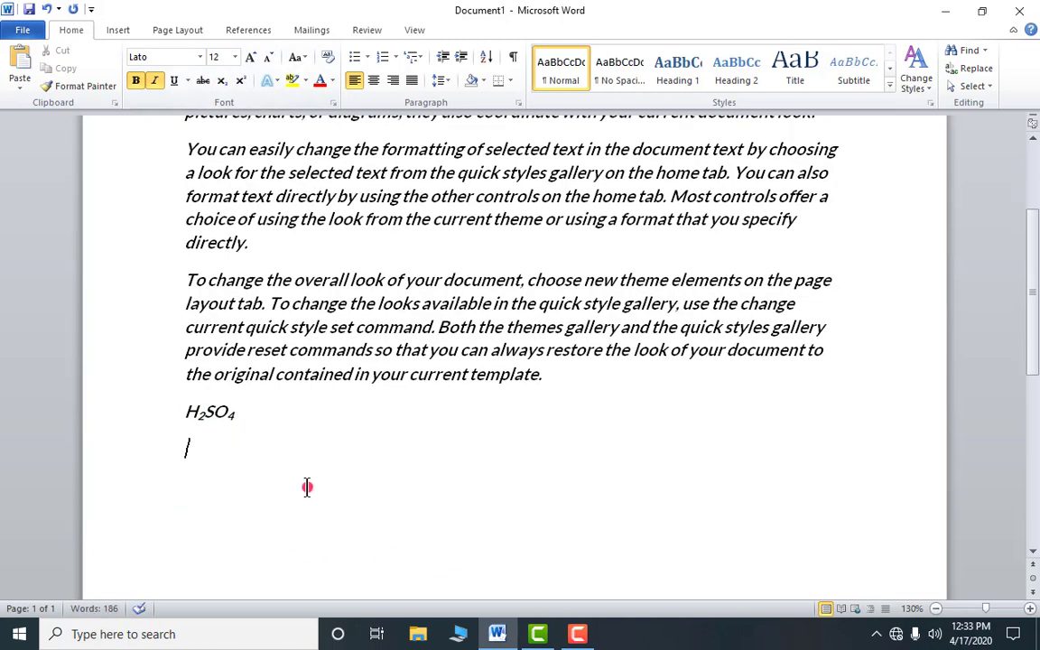
type("H2O")
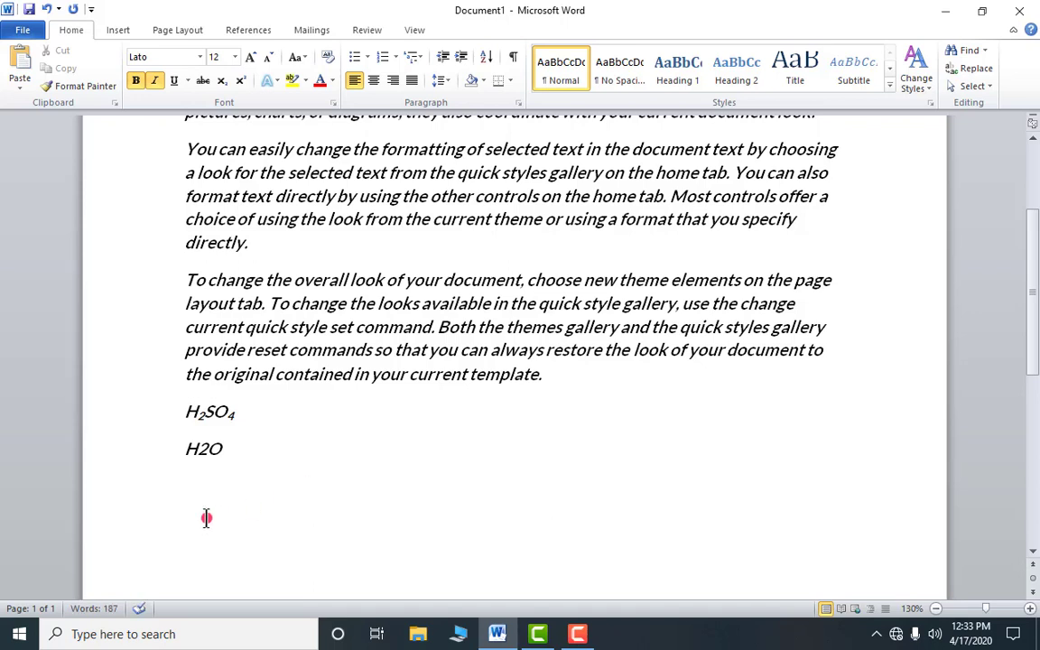
left_click_drag(198, 449, 207, 452)
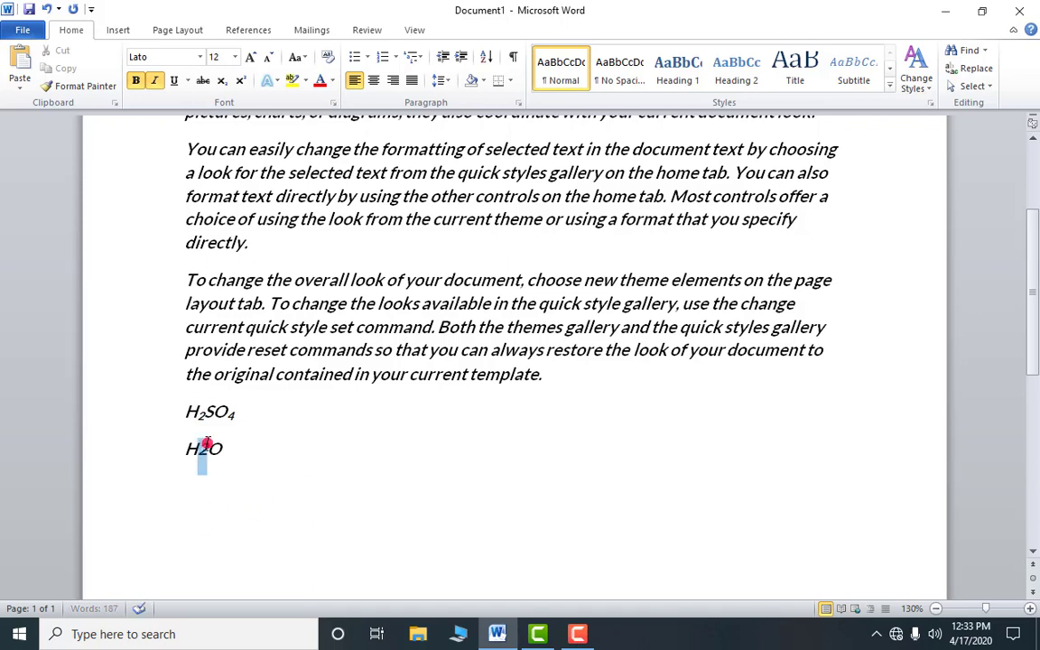
left_click(221, 80)
Add the expression A2+B2 on a new line below H2O and make both 2s superscript.
left_click(267, 448)
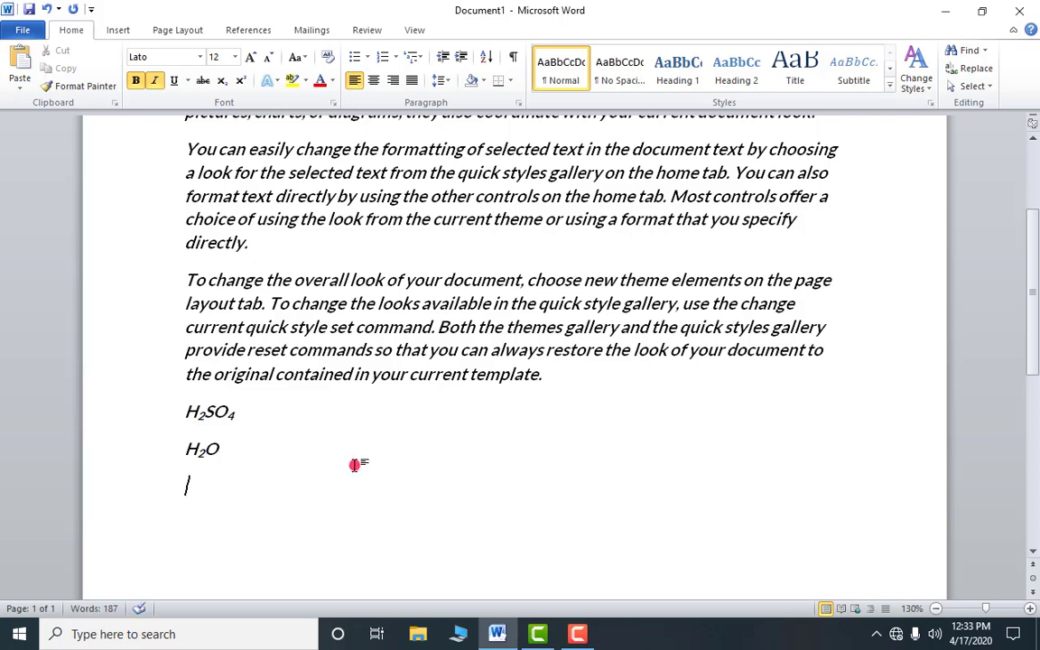
type("A2")
type("+B2")
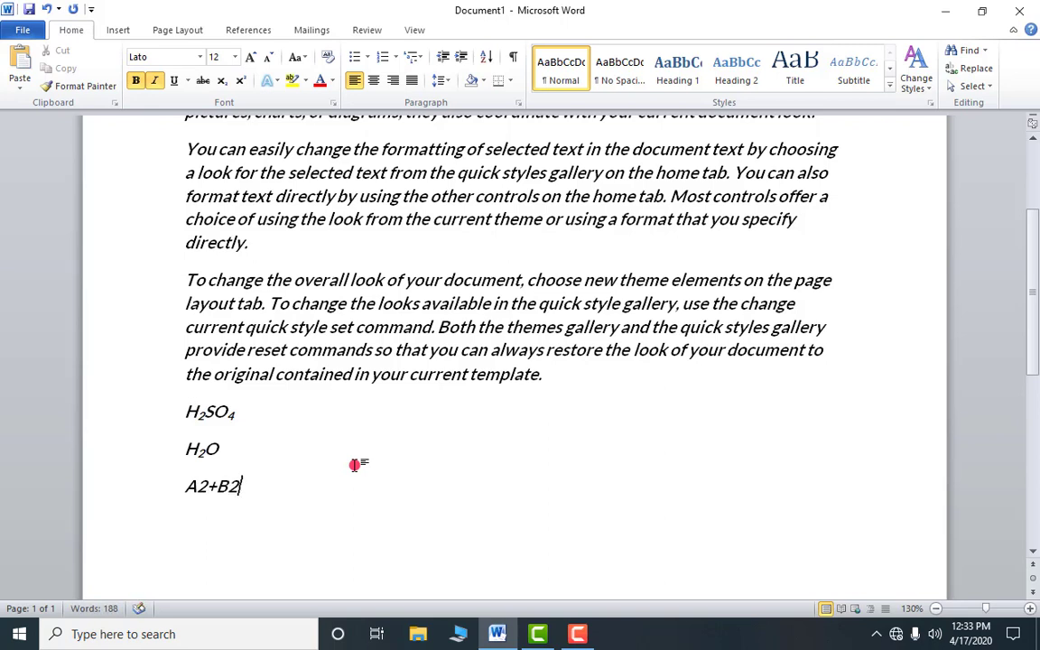
left_click_drag(198, 485, 206, 482)
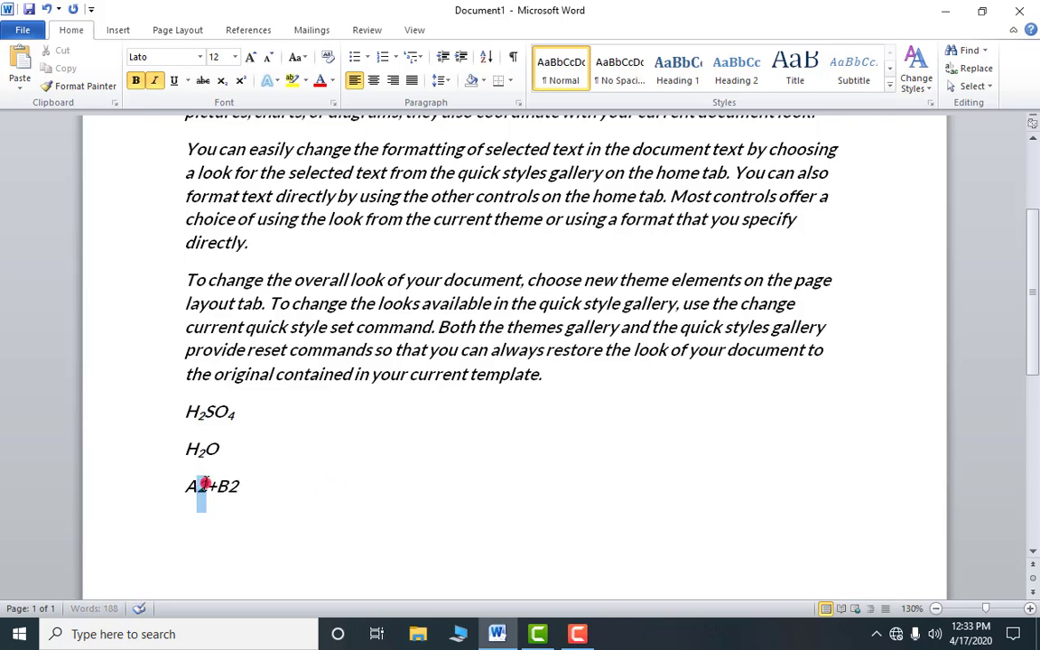
left_click(241, 81)
left_click(228, 486)
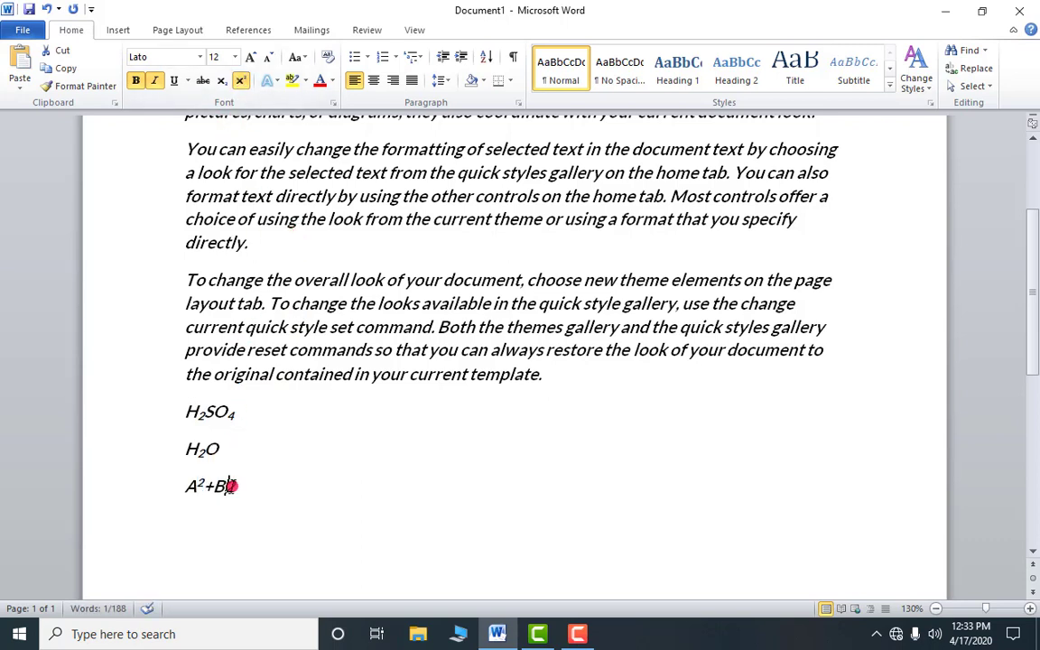
left_click_drag(230, 487, 235, 488)
left_click(241, 80)
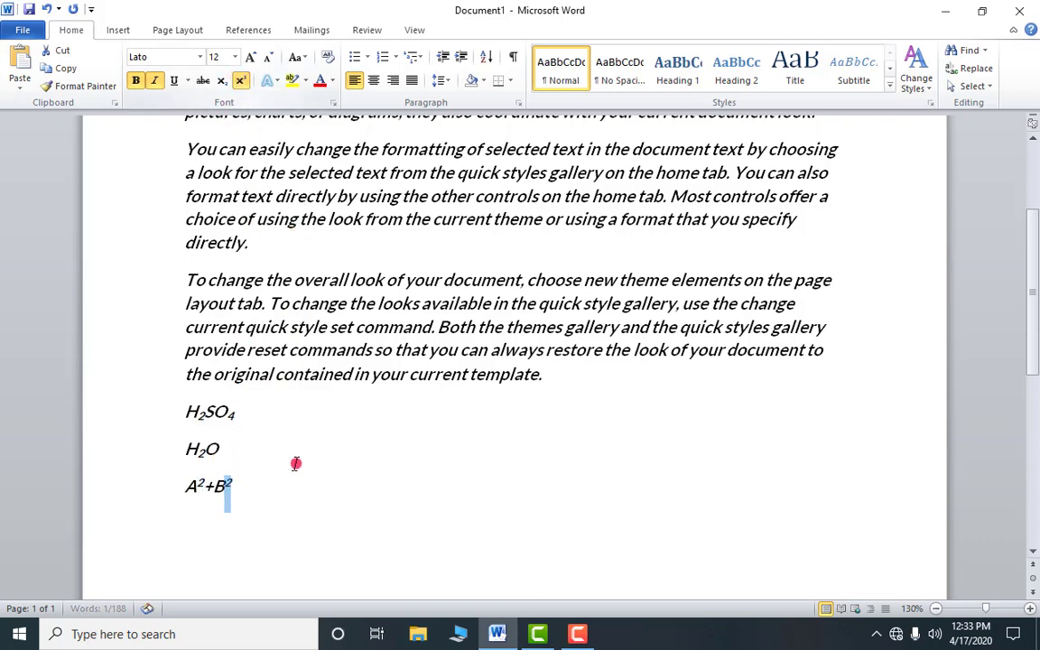
left_click(279, 484)
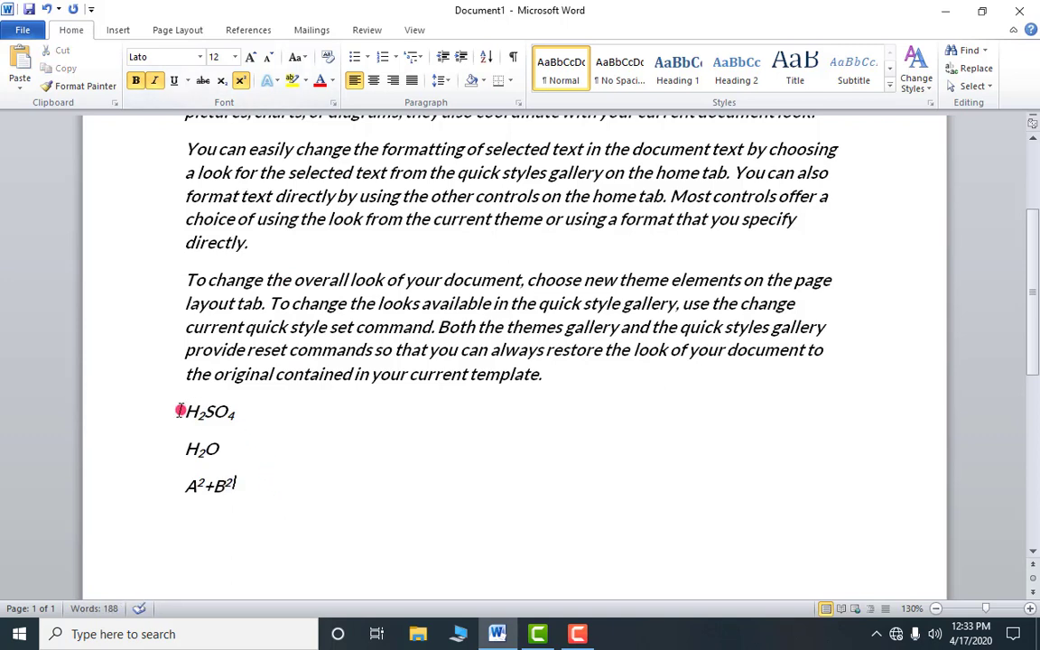
left_click_drag(180, 411, 232, 451)
left_click(249, 490)
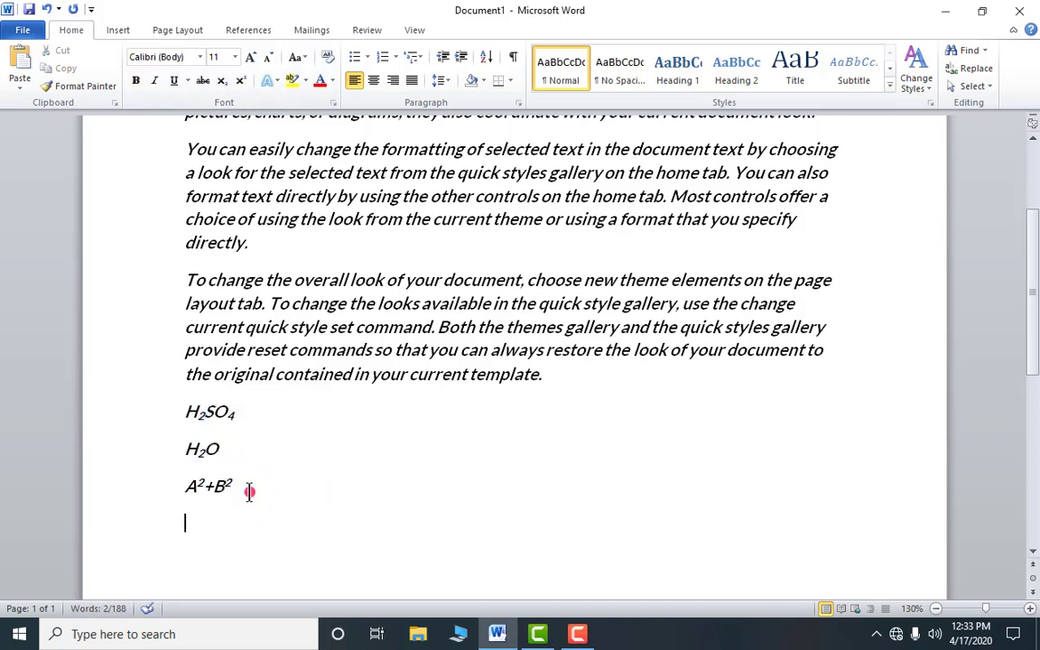
left_click_drag(249, 490, 183, 487)
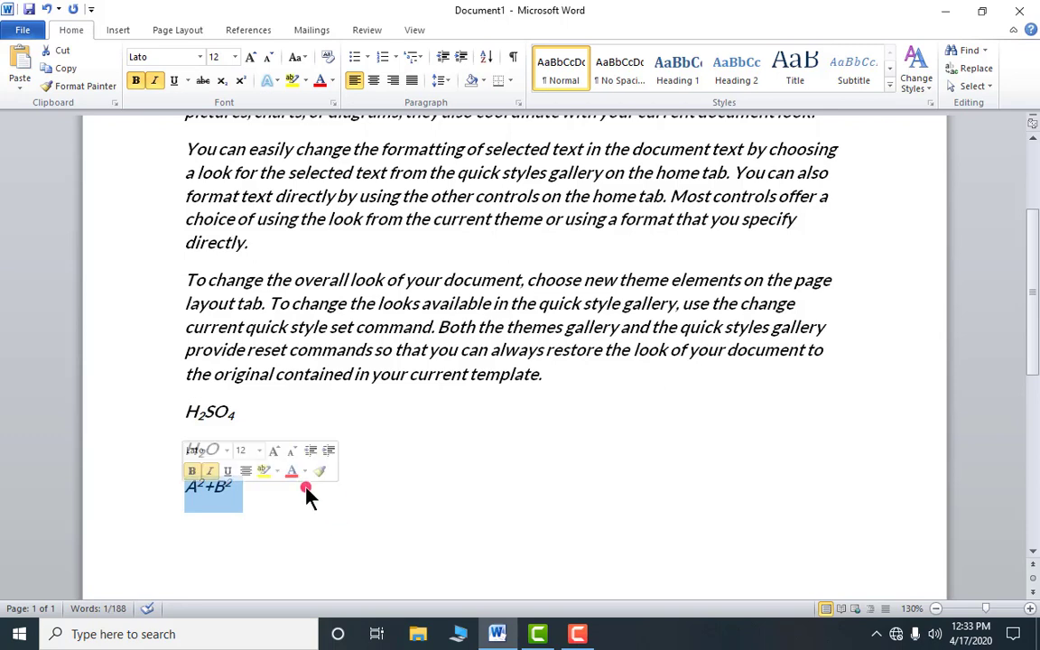
left_click(293, 509)
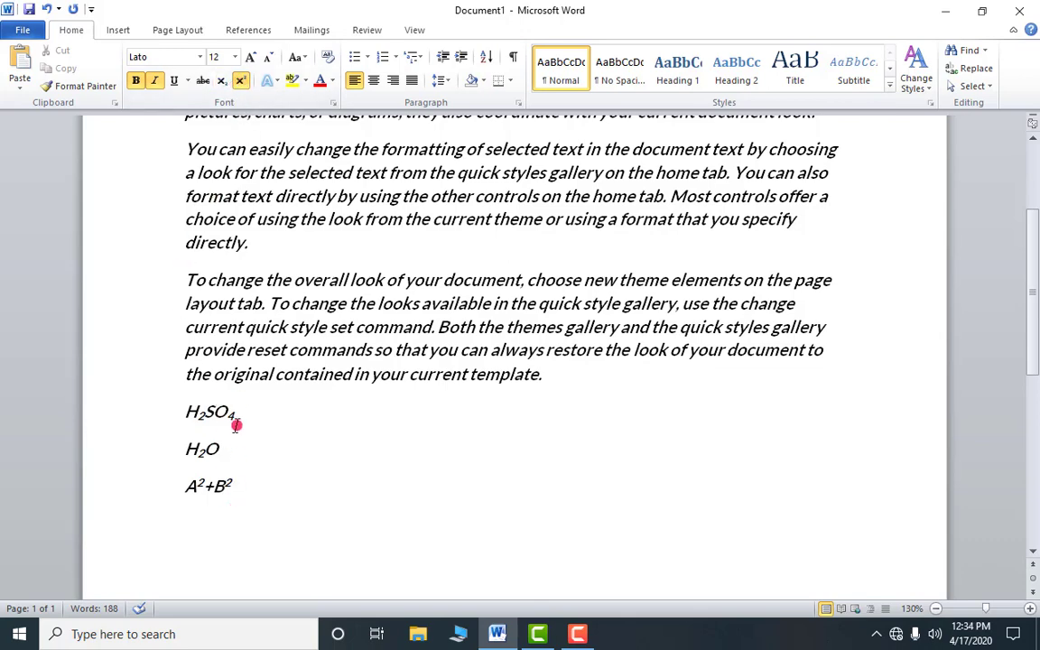
Try the purple text effect with reflection on the three sample paragraphs and undo it.
scroll(215, 336, "up", 2)
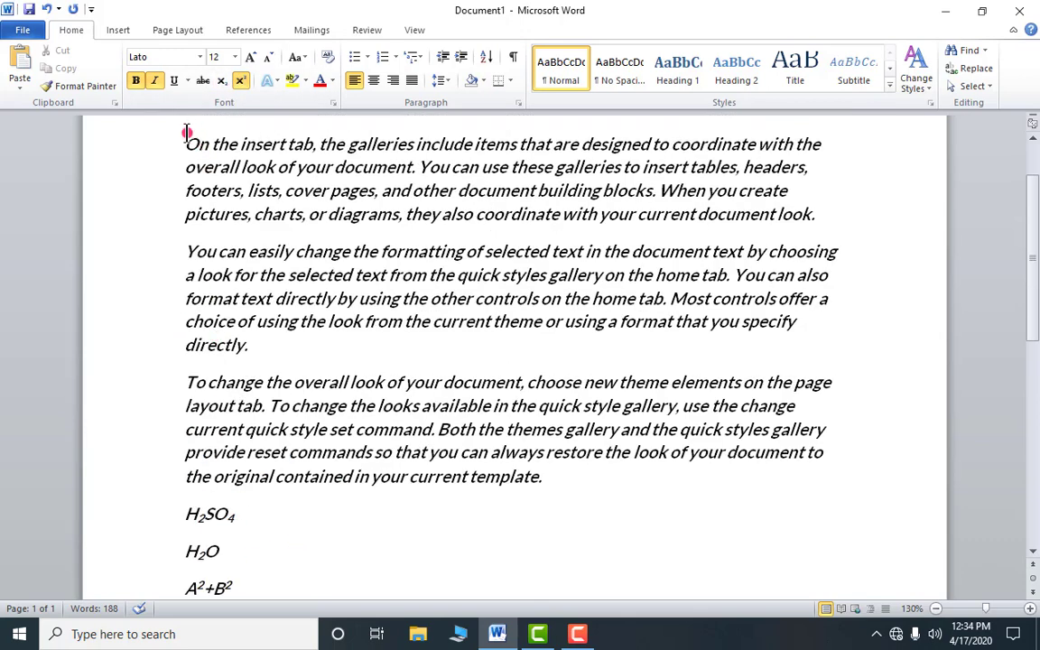
left_click_drag(189, 137, 599, 471)
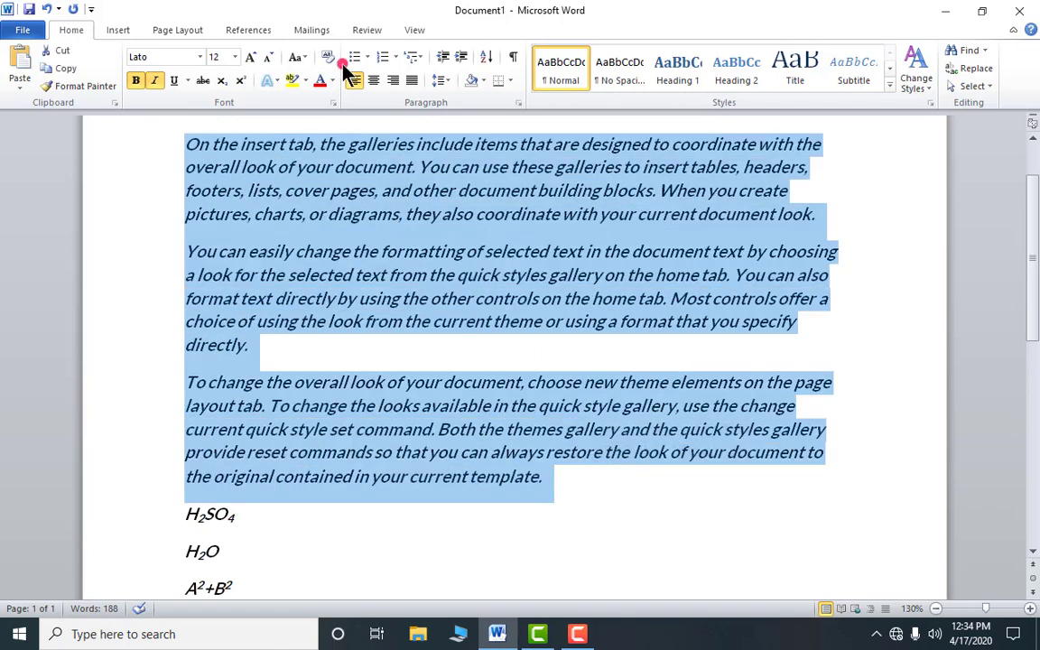
left_click(278, 81)
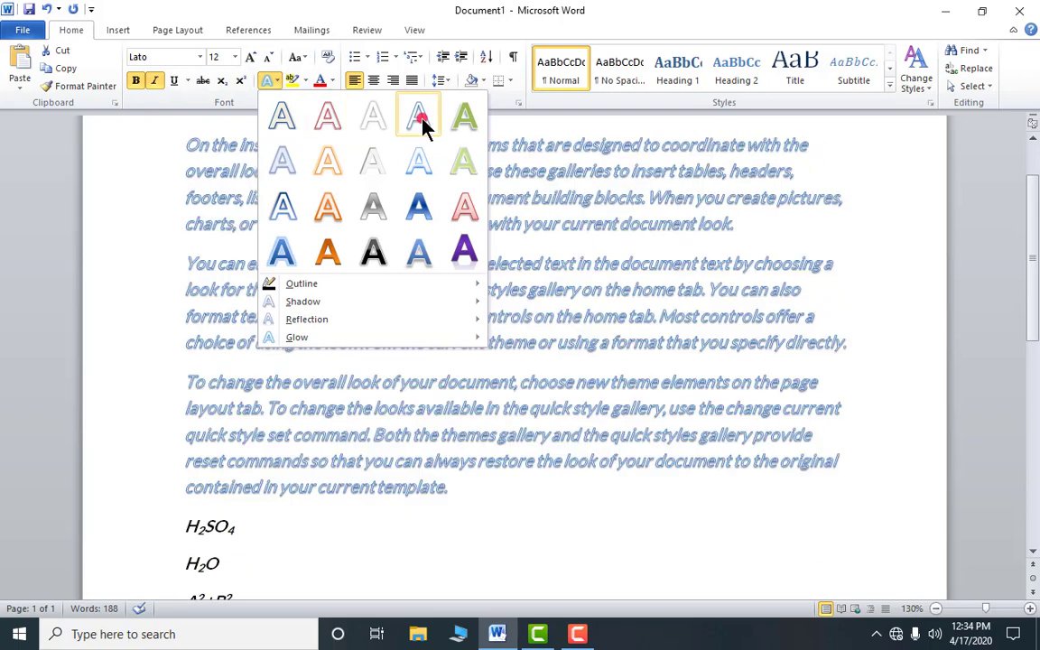
left_click(464, 251)
key("ctrl+shift+a")
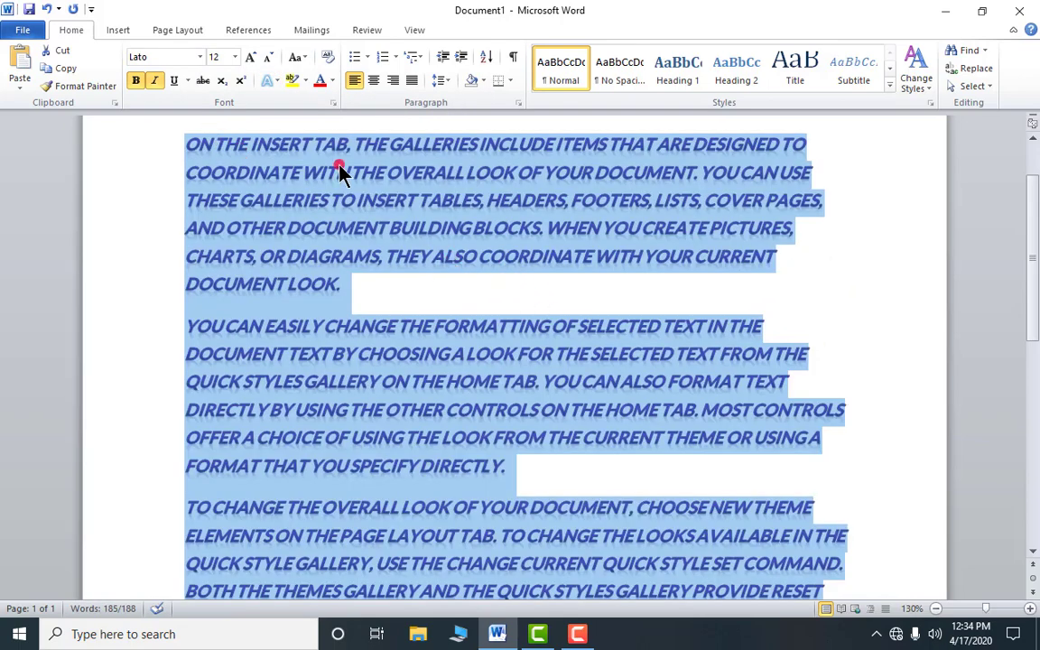
left_click(339, 172)
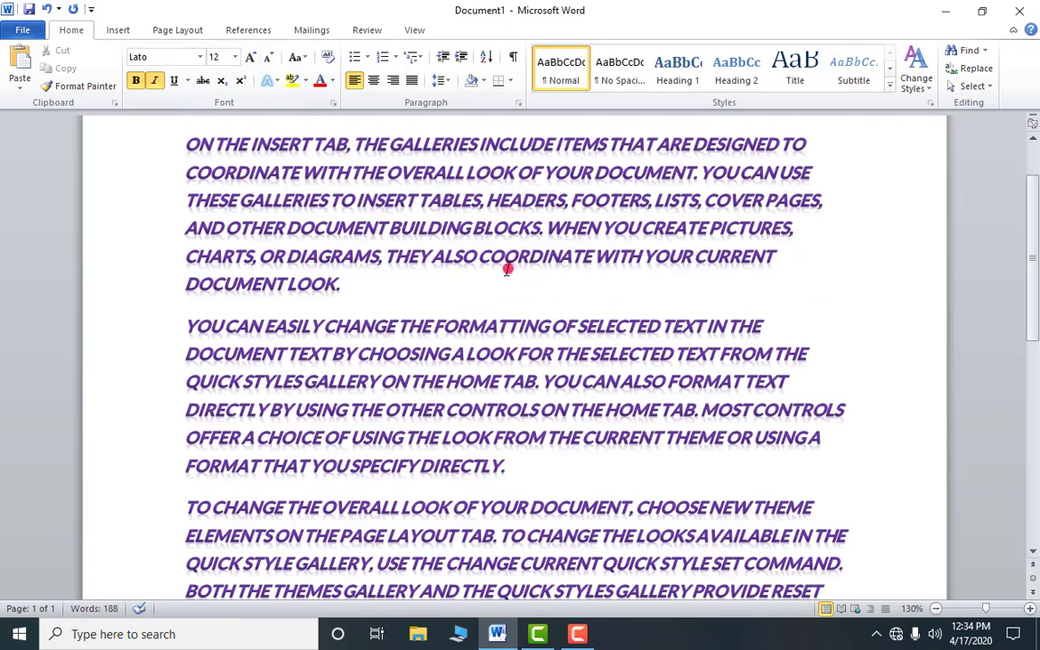
key("ctrl+z")
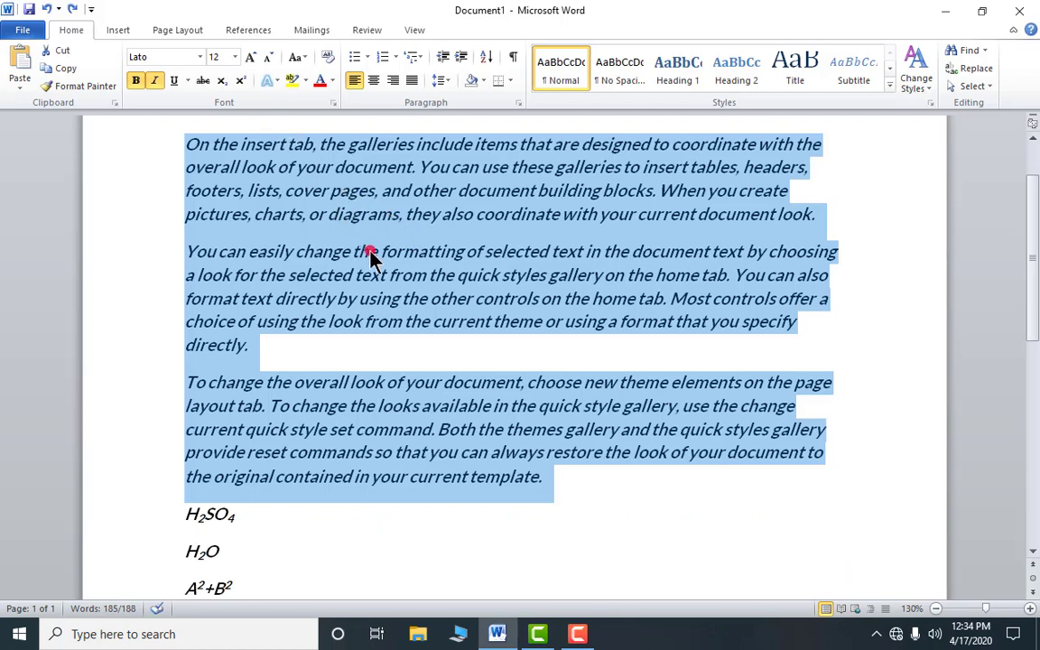
left_click(306, 78)
left_click(269, 229)
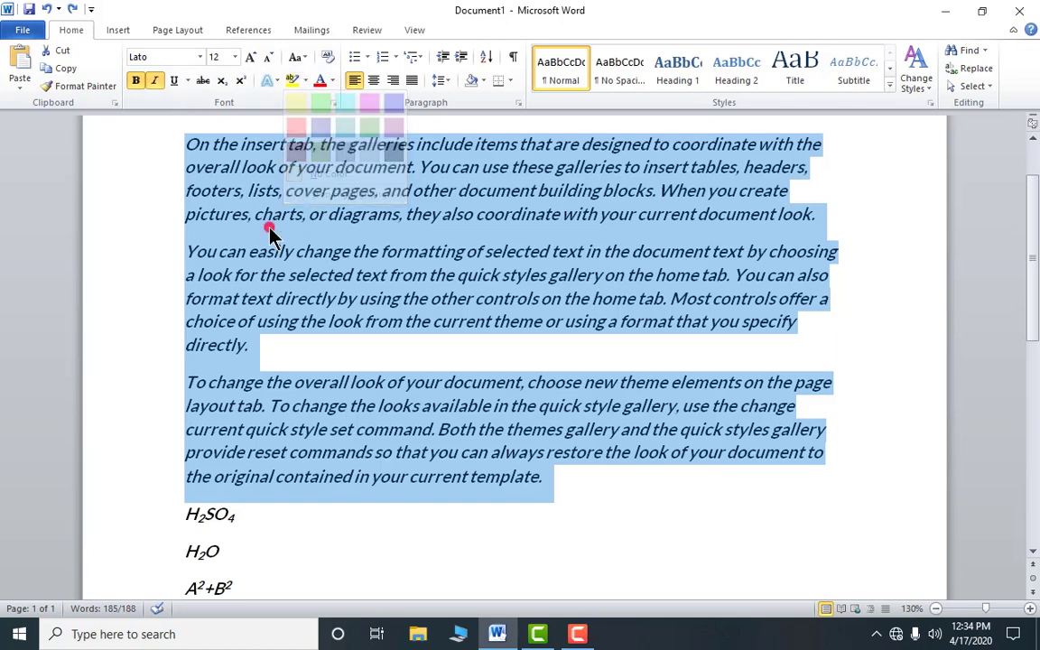
left_click(276, 236)
left_click_drag(239, 144, 246, 144)
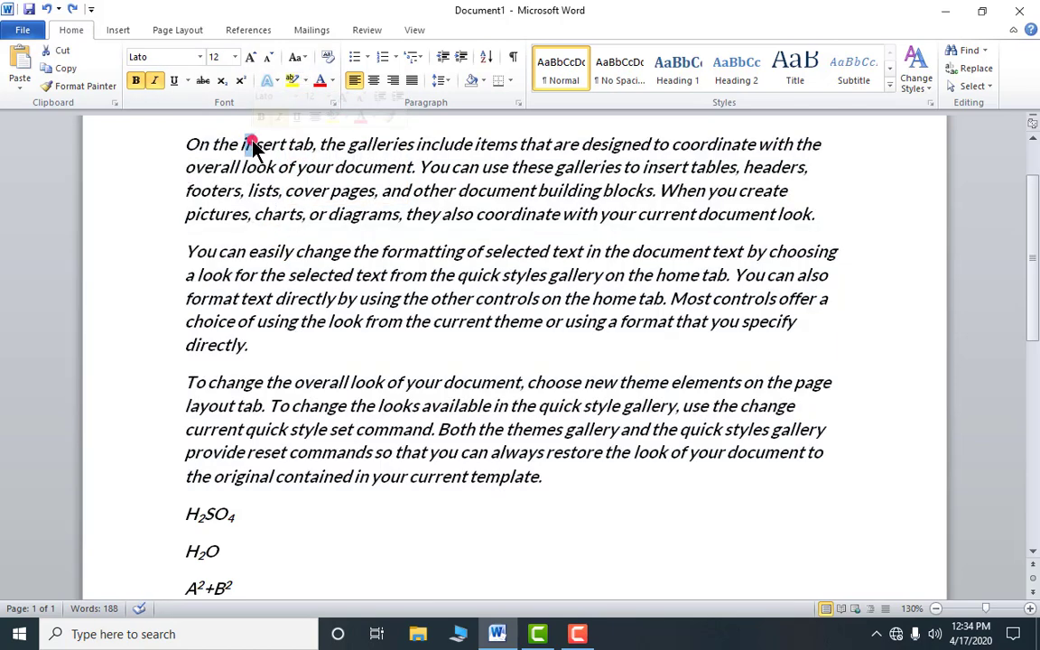
type("i")
left_click(306, 144)
Highlight the word "galleries" in the first paragraph and "formatting" in the second paragraph in red.
left_click_drag(348, 145, 415, 141)
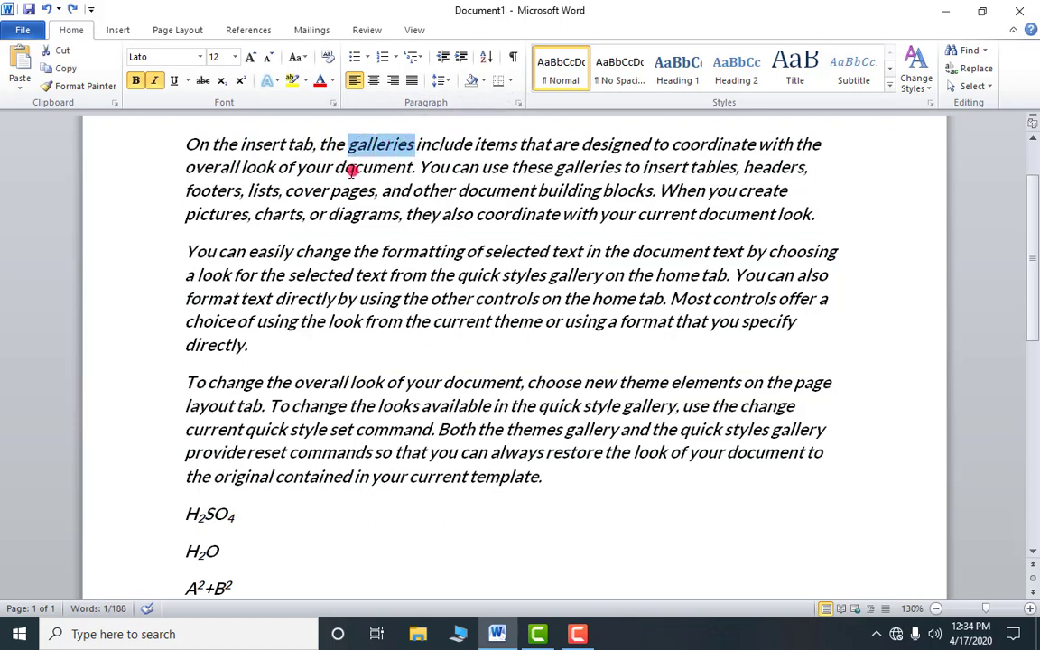
left_click(305, 82)
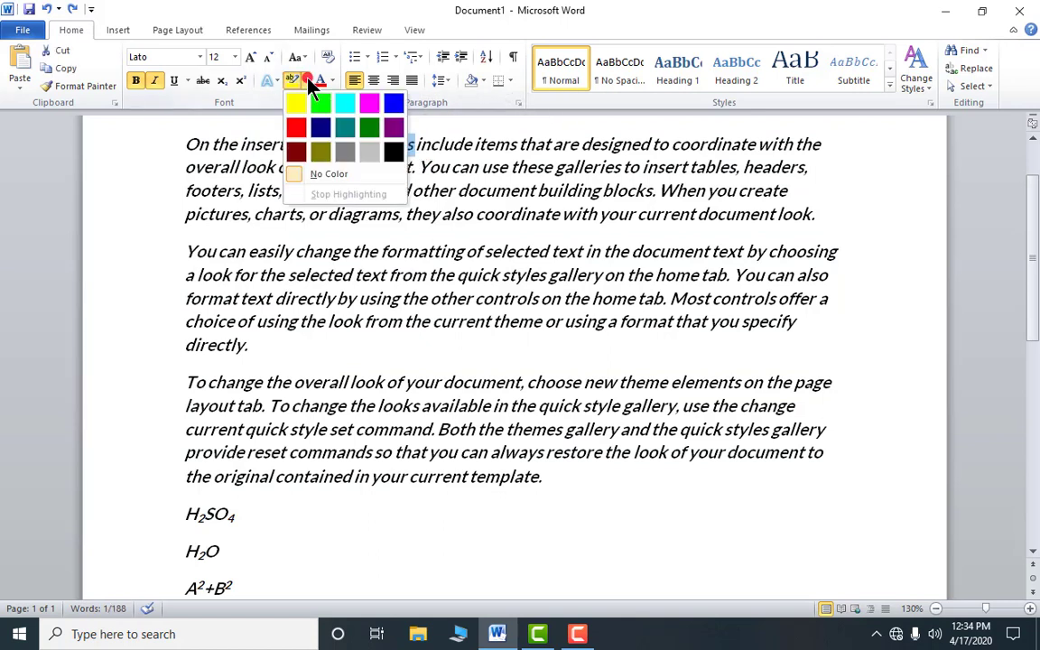
left_click(296, 129)
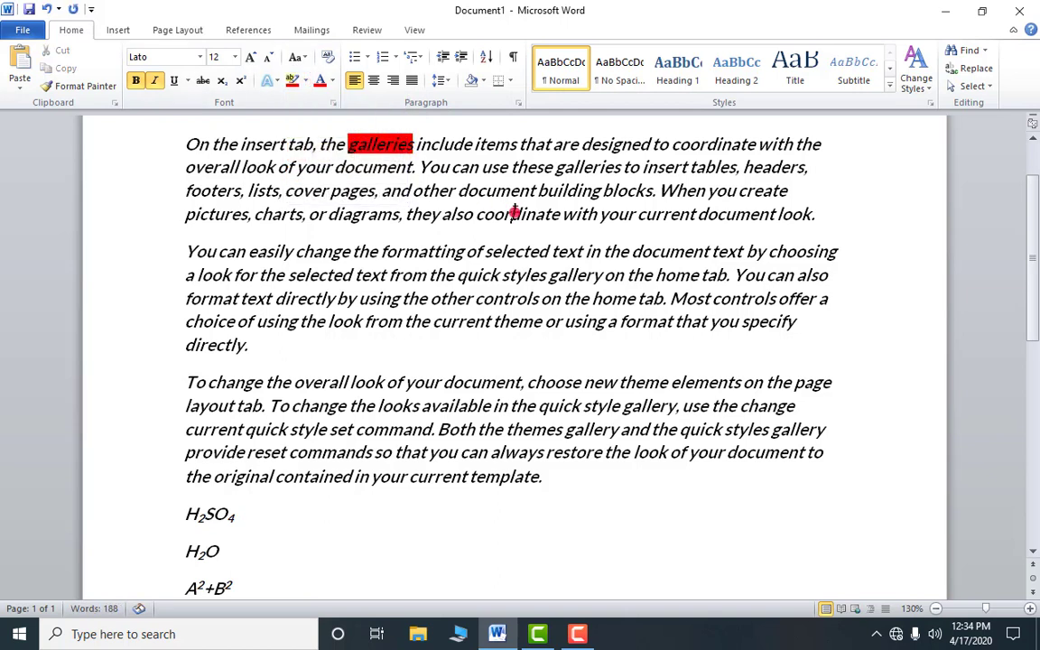
left_click_drag(383, 252, 464, 252)
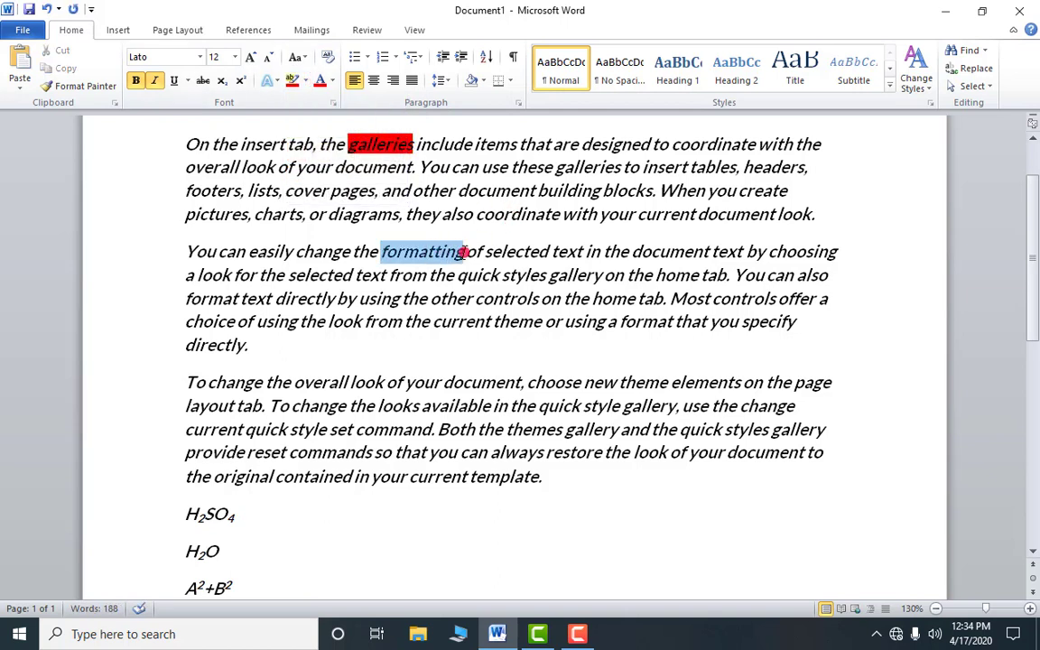
left_click(304, 80)
left_click(296, 129)
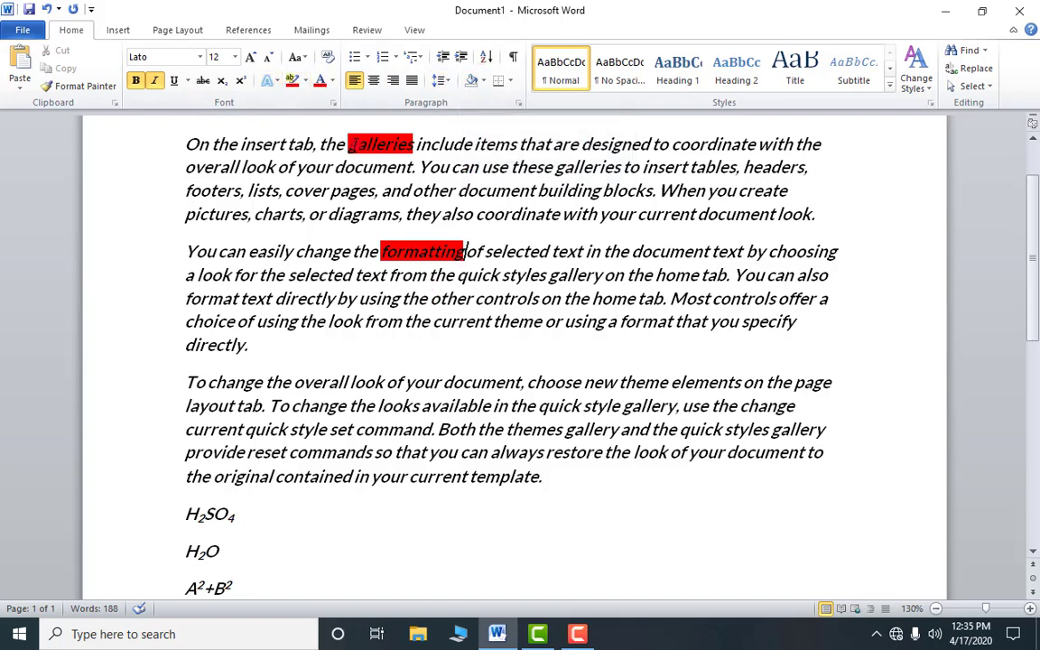
Set the font color of the three sample paragraphs to the standard light blue.
left_click_drag(183, 143, 609, 473)
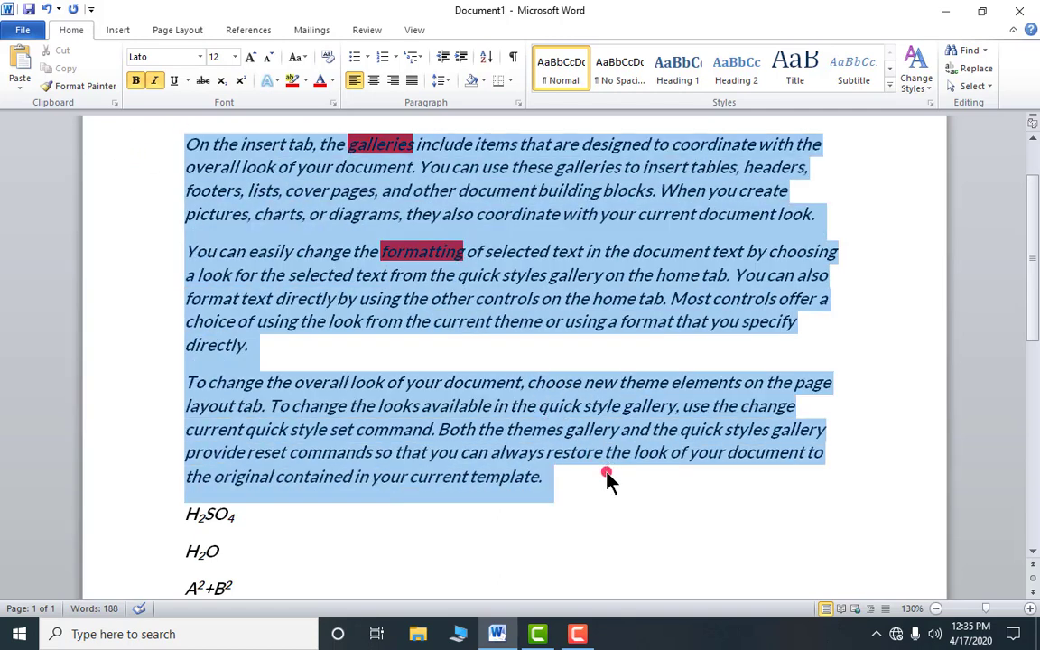
left_click(331, 81)
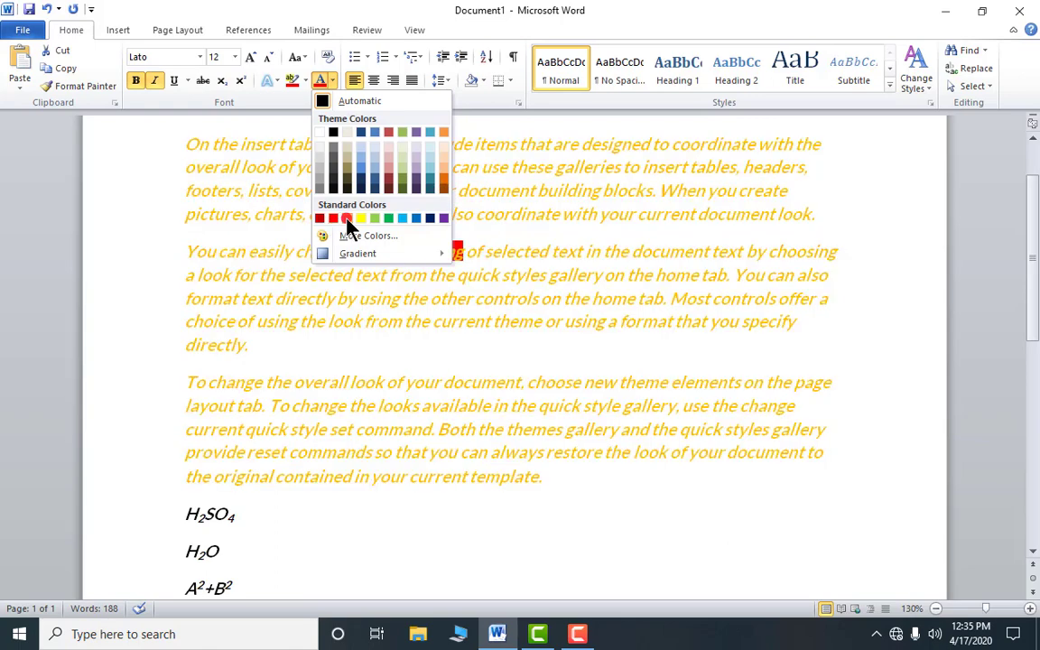
left_click(400, 217)
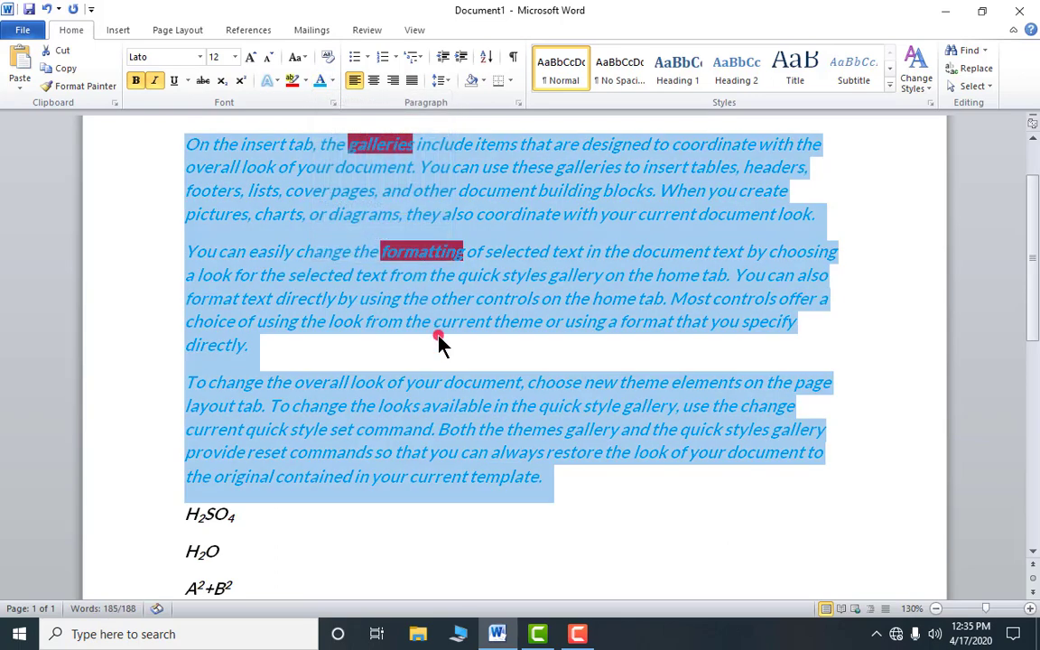
left_click(439, 341)
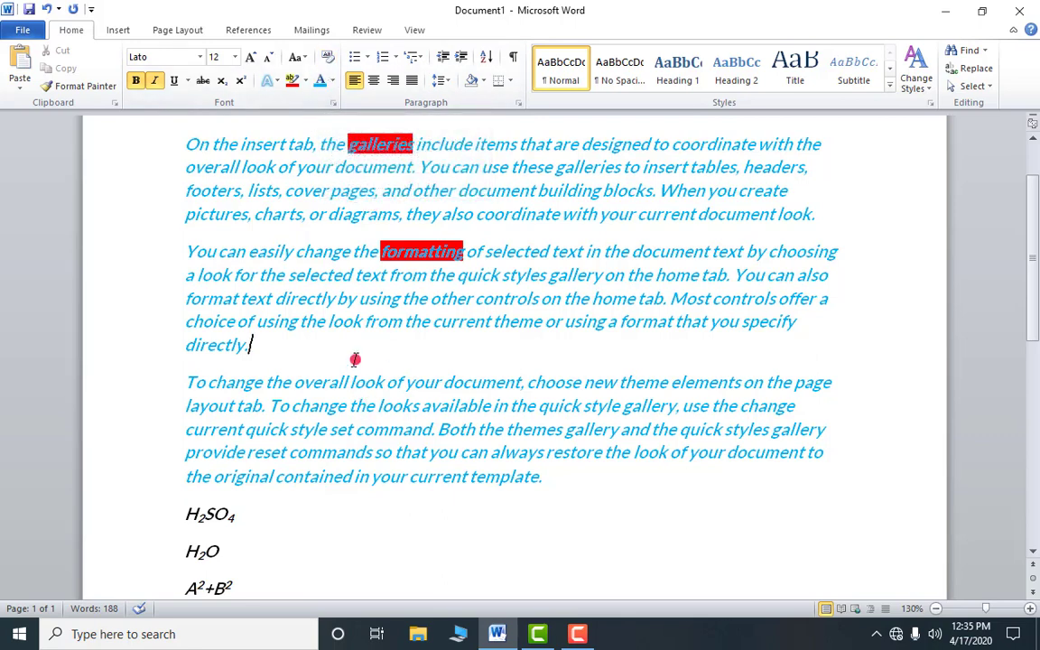
Clear all font formatting from the three sample paragraphs, leaving out the formulas below them.
left_click_drag(186, 144, 619, 460)
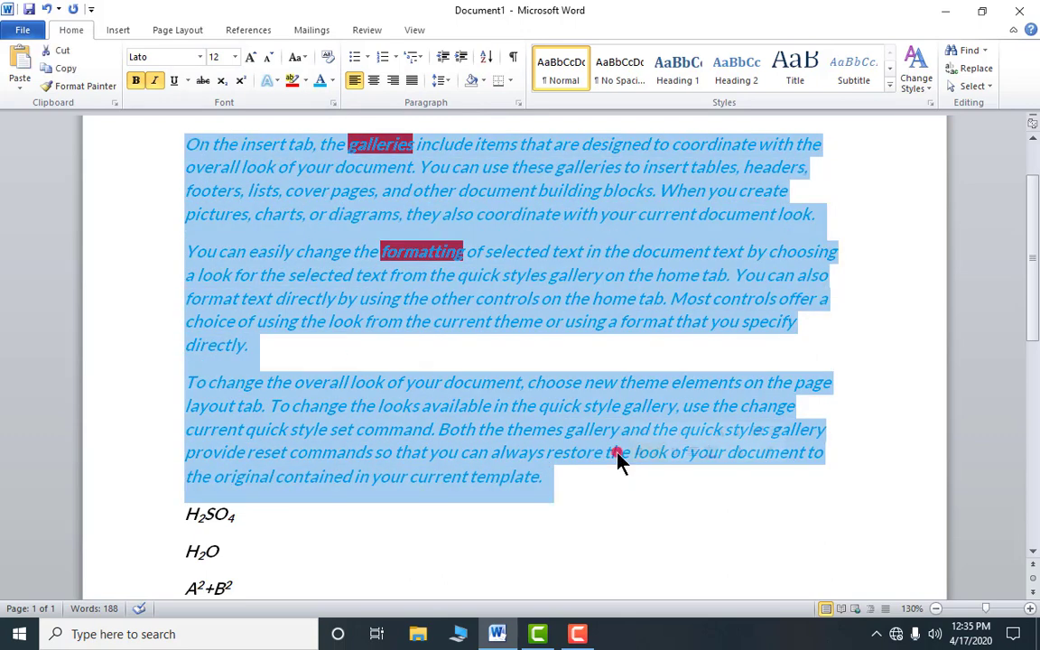
left_click(329, 56)
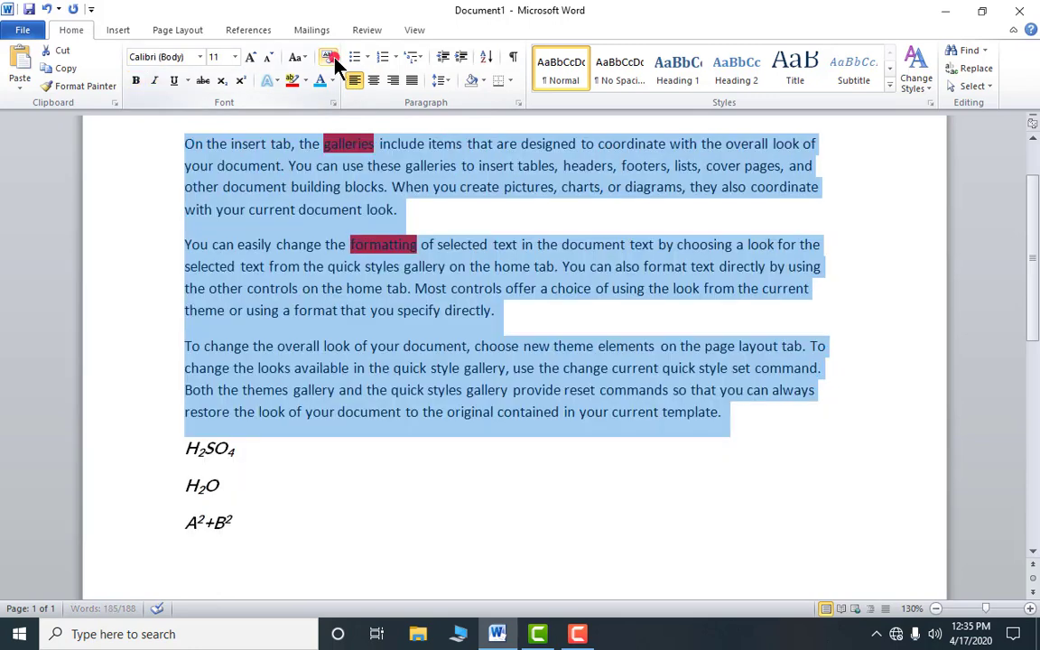
left_click(540, 456)
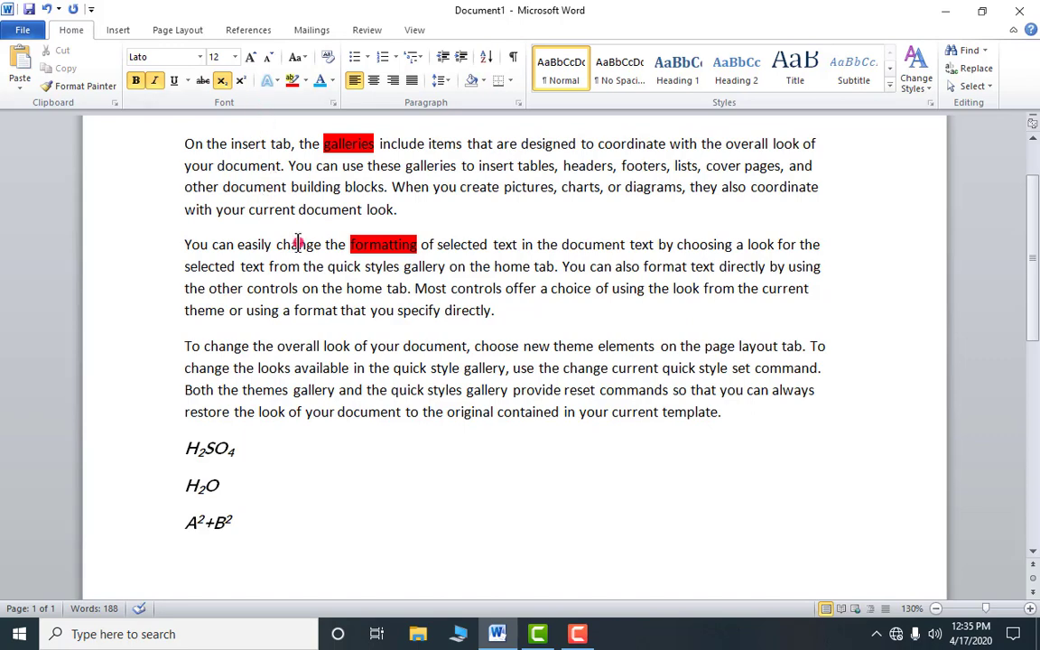
left_click(299, 243)
left_click(292, 150)
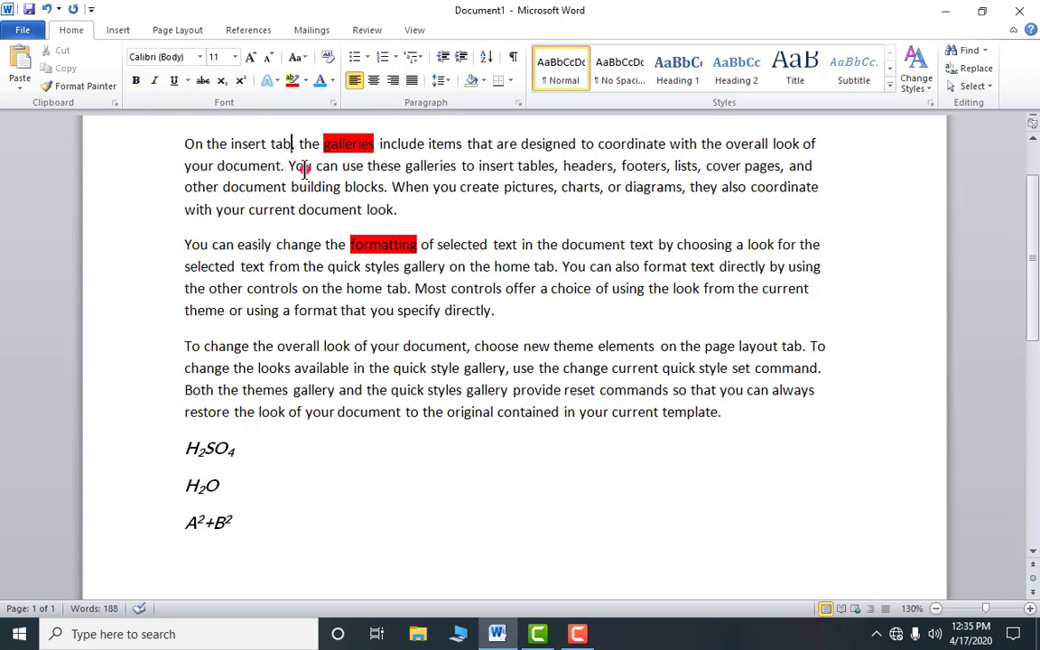
left_click(300, 214)
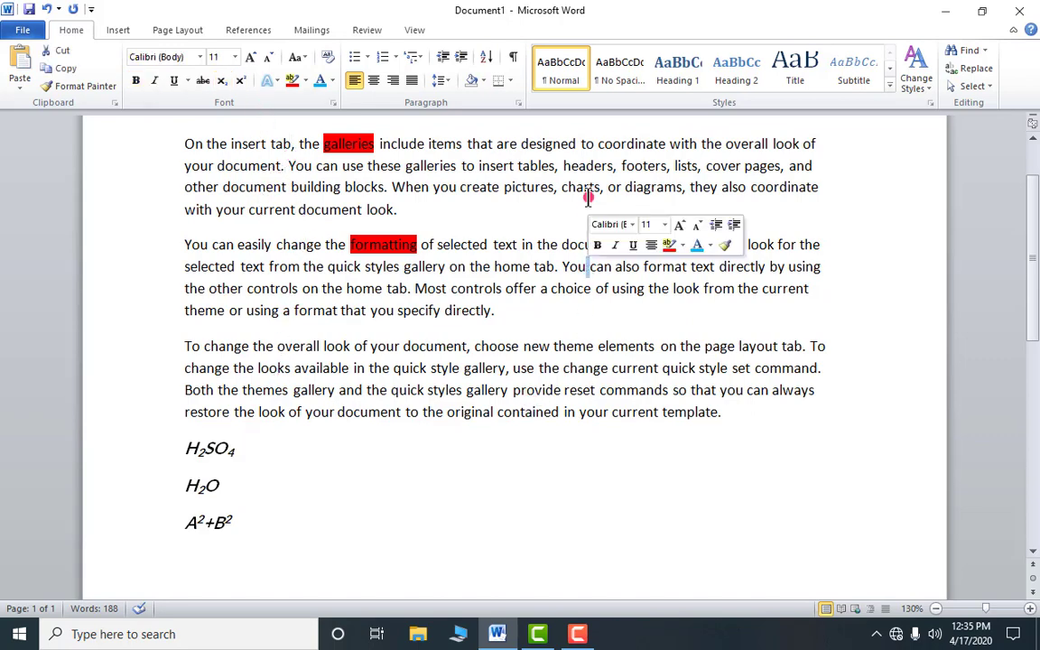
left_click(587, 165)
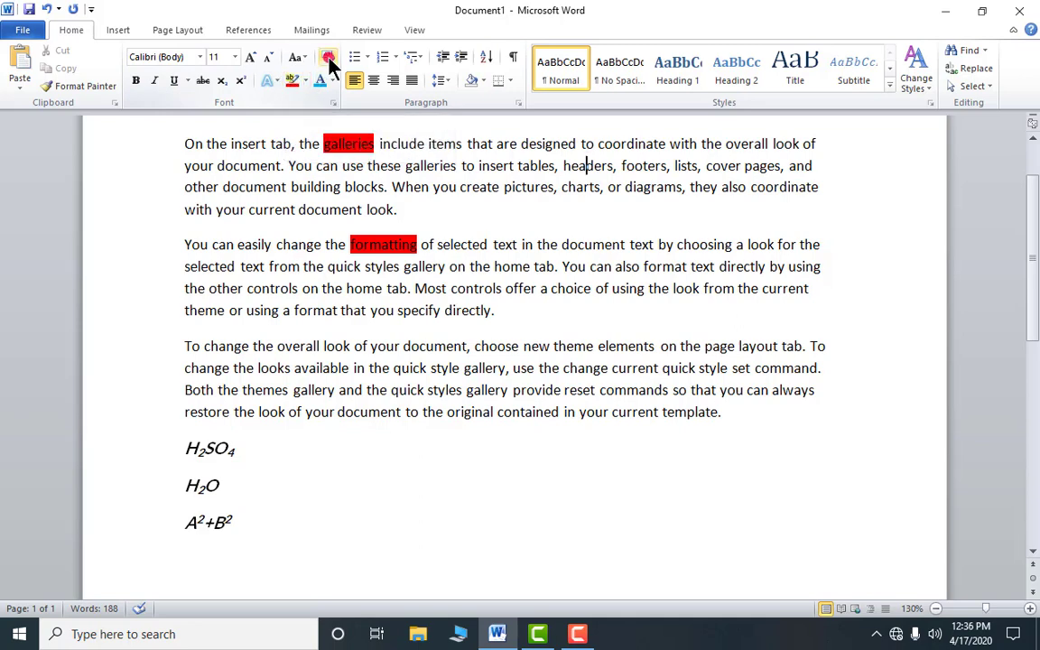
left_click_drag(323, 144, 374, 144)
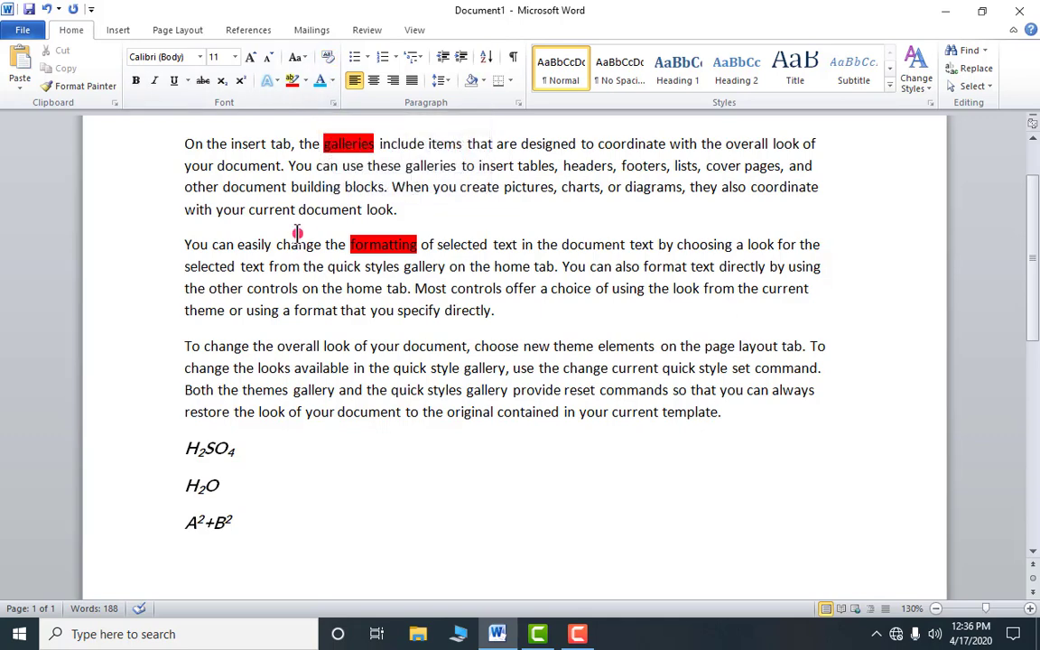